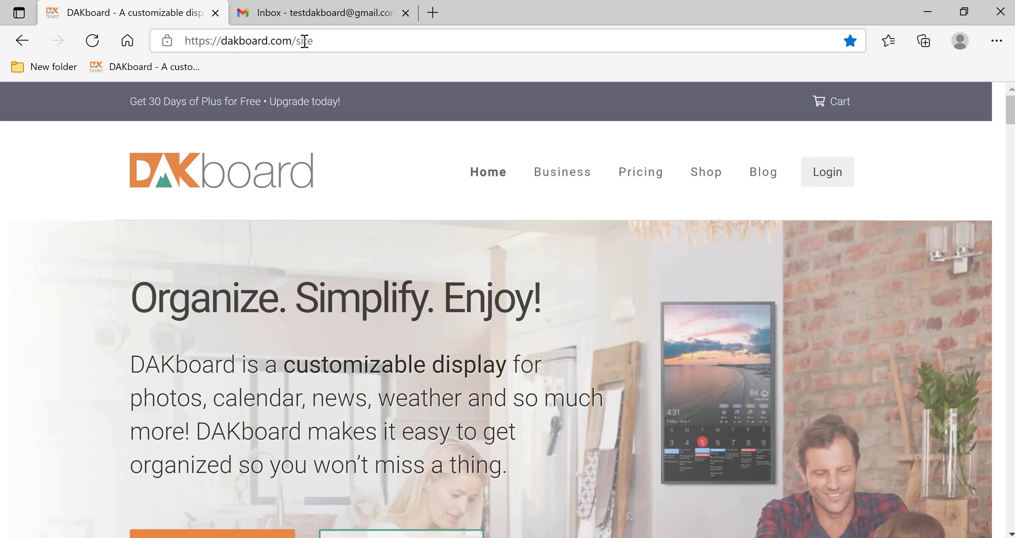
Step: From Login, start a new account, enter a username, e-mail and password, and tick reCAPTCHA
{"action": "left_click", "coordinate": [840, 180]}
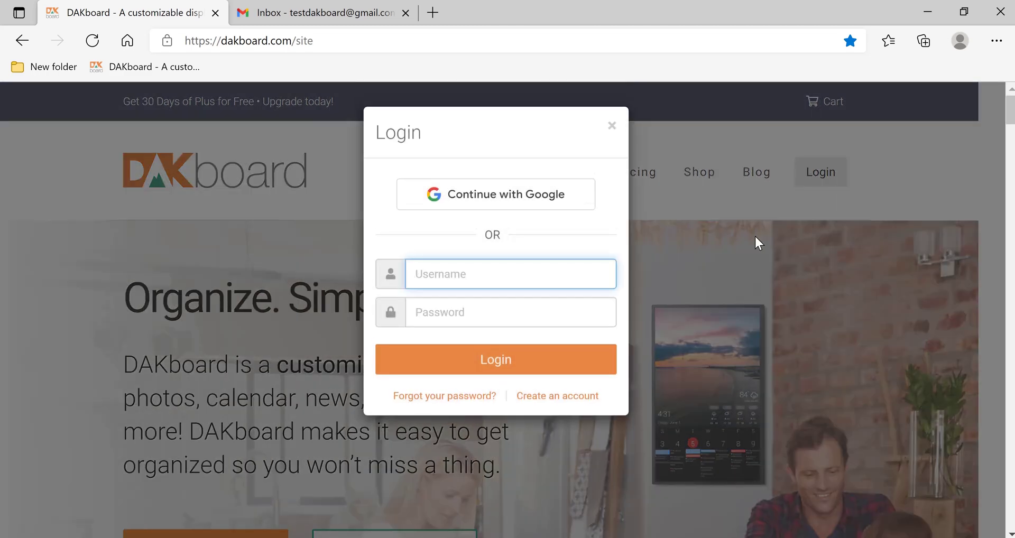
{"action": "left_click", "coordinate": [569, 403]}
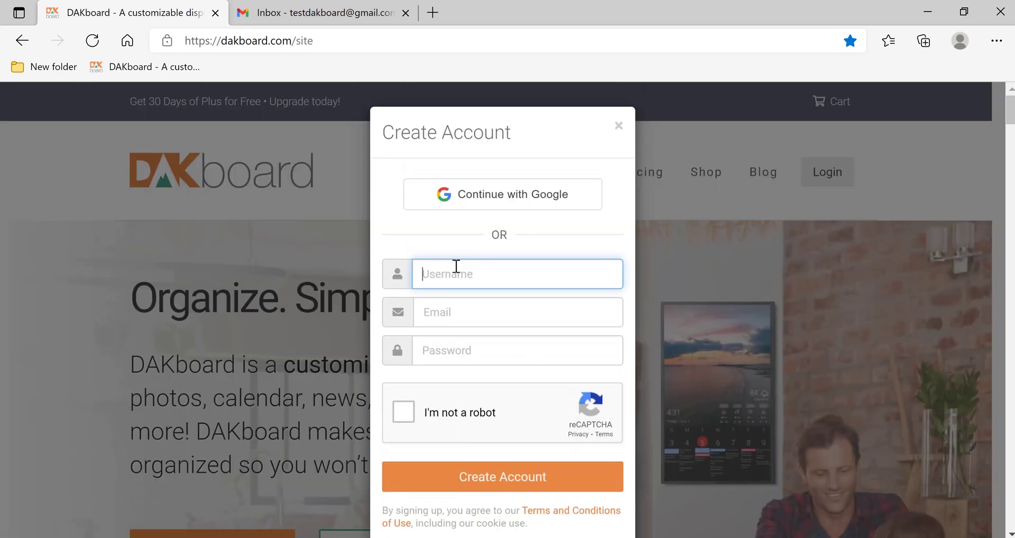
{"action": "type", "text": "testdakboard"}
{"action": "key", "text": "Tab"}
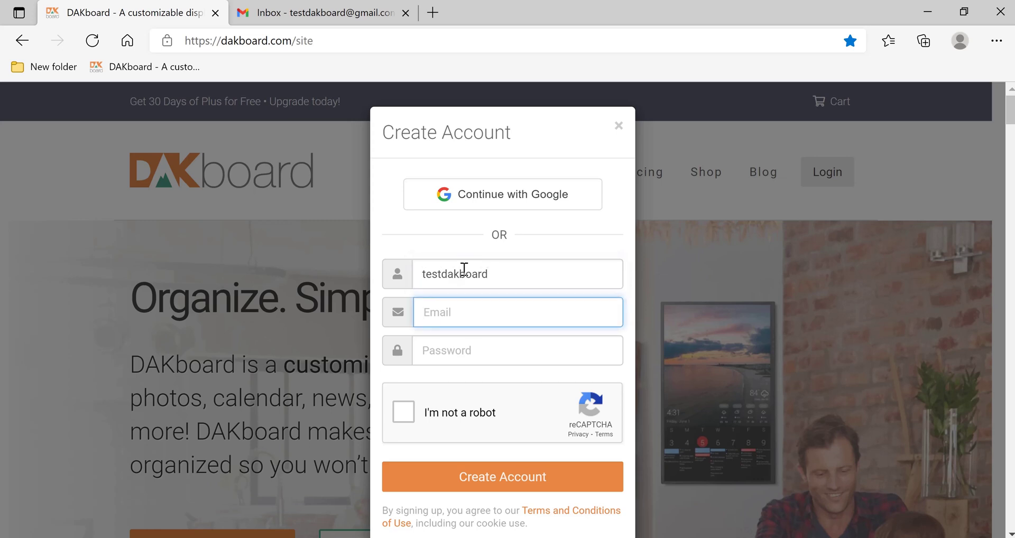
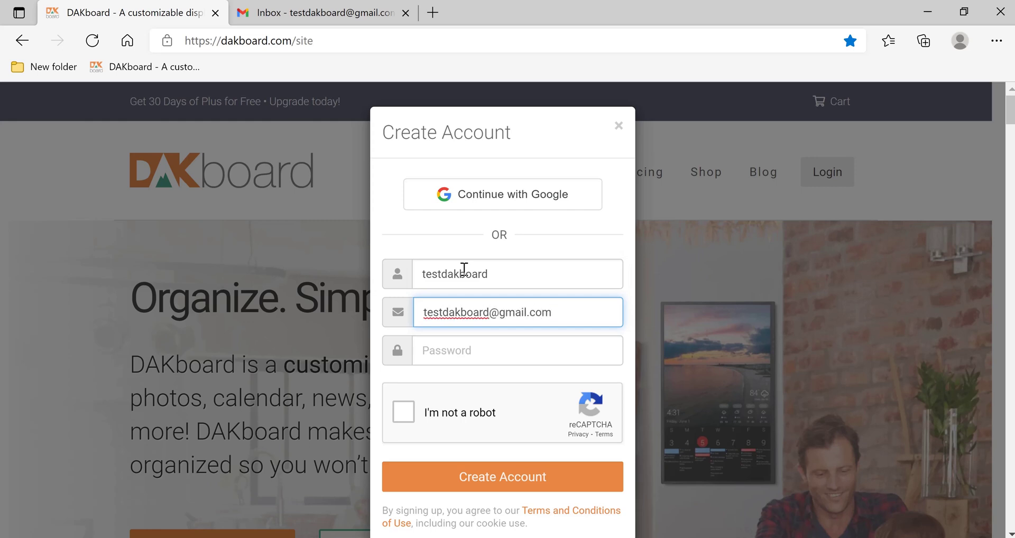
{"action": "key", "text": "Tab"}
{"action": "type", "text": "•••••••••••"}
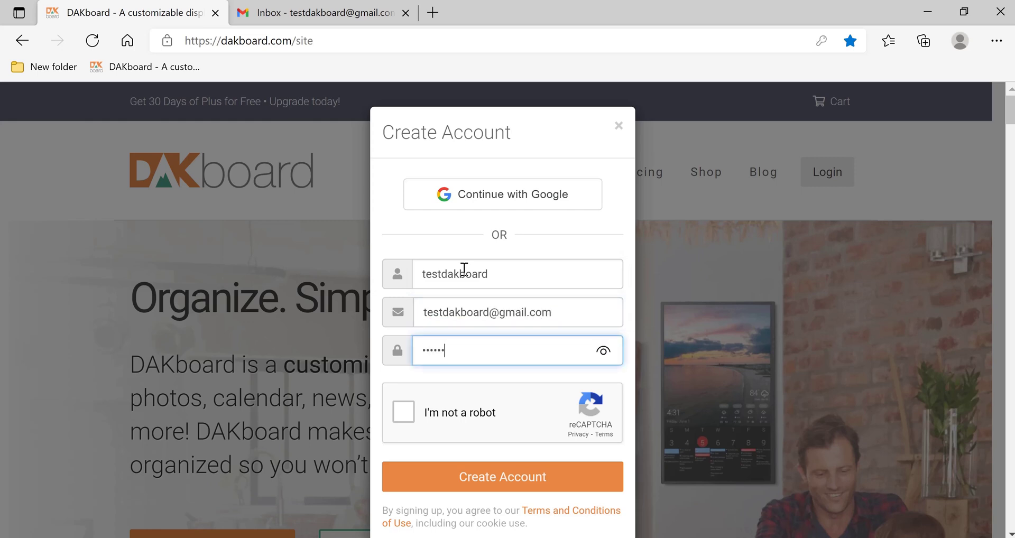
{"action": "type", "text": "•••"}
{"action": "left_click", "coordinate": [399, 414]}
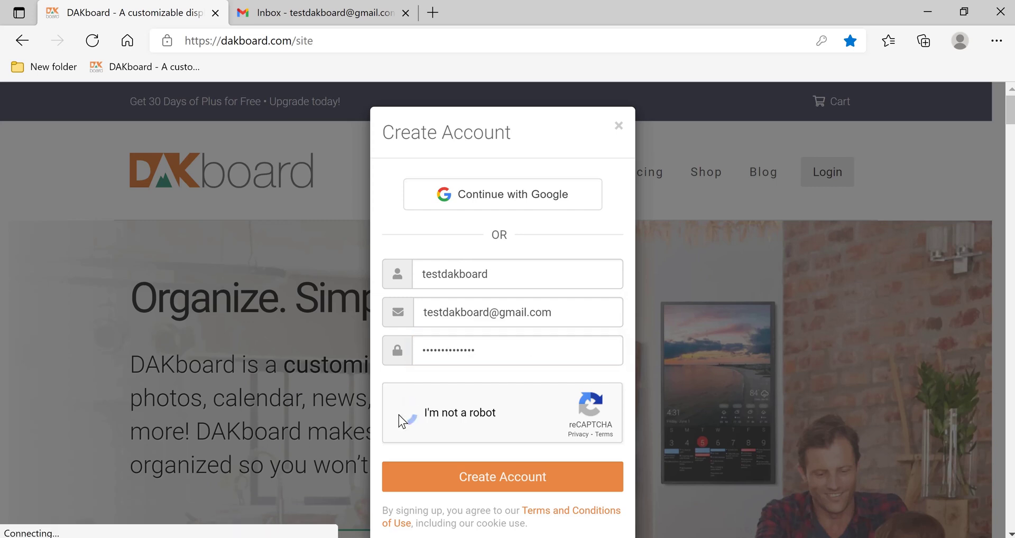
Step: Submit the registration, decline Edge's password saving, and open My Predefined Screen's ••• menu
{"action": "left_click", "coordinate": [487, 480]}
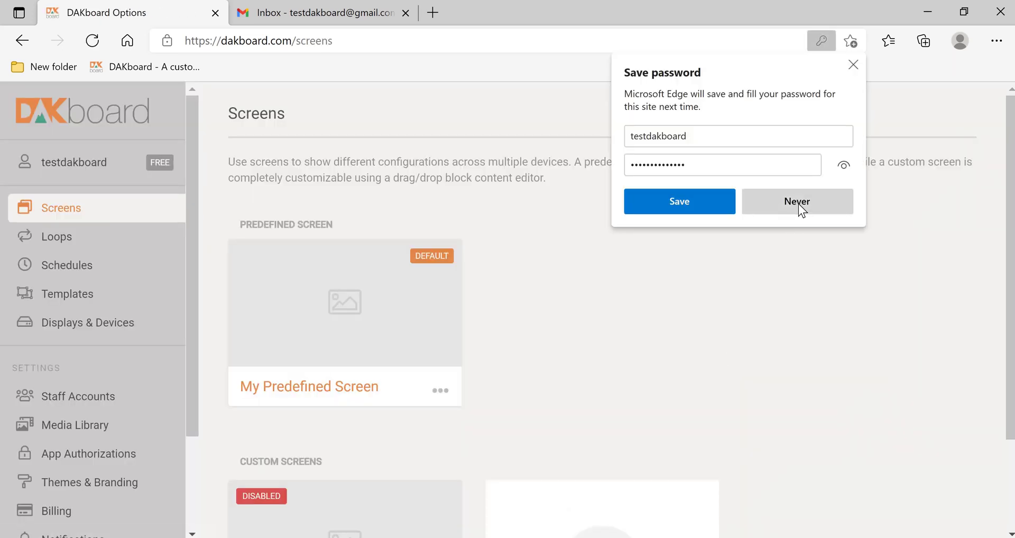
{"action": "left_click", "coordinate": [798, 206]}
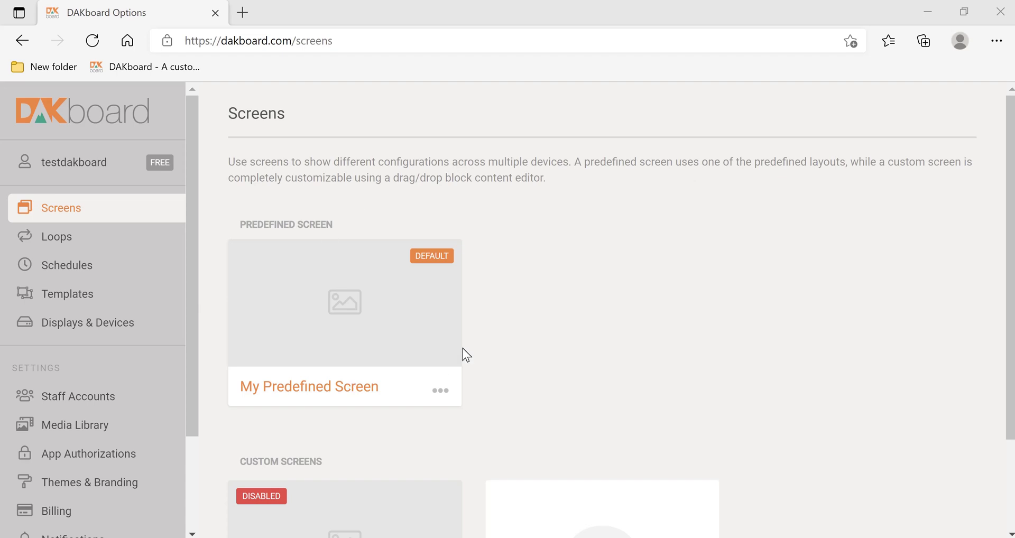
{"action": "scroll", "coordinate": [462, 349], "scroll_direction": "down", "scroll_amount": 1}
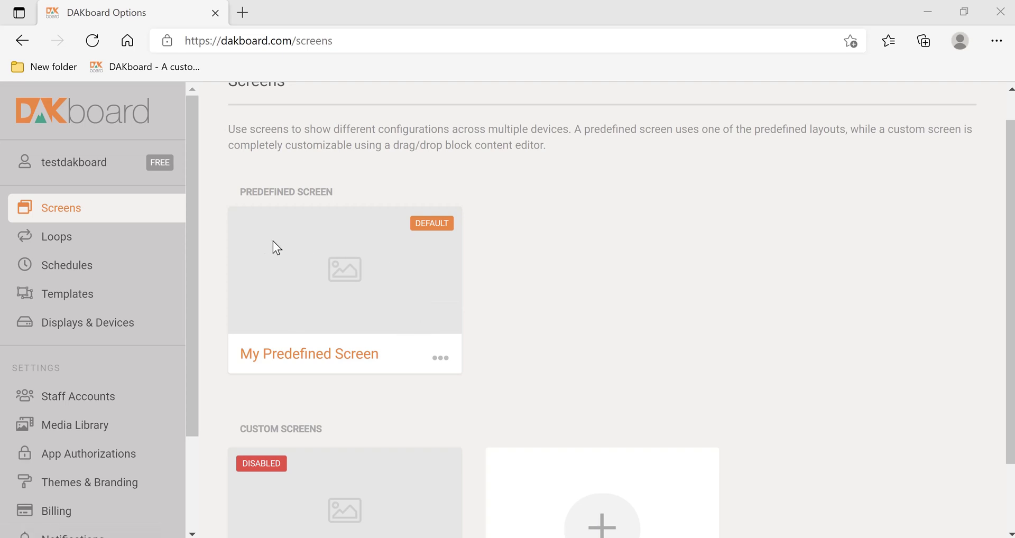
{"action": "left_click", "coordinate": [448, 363]}
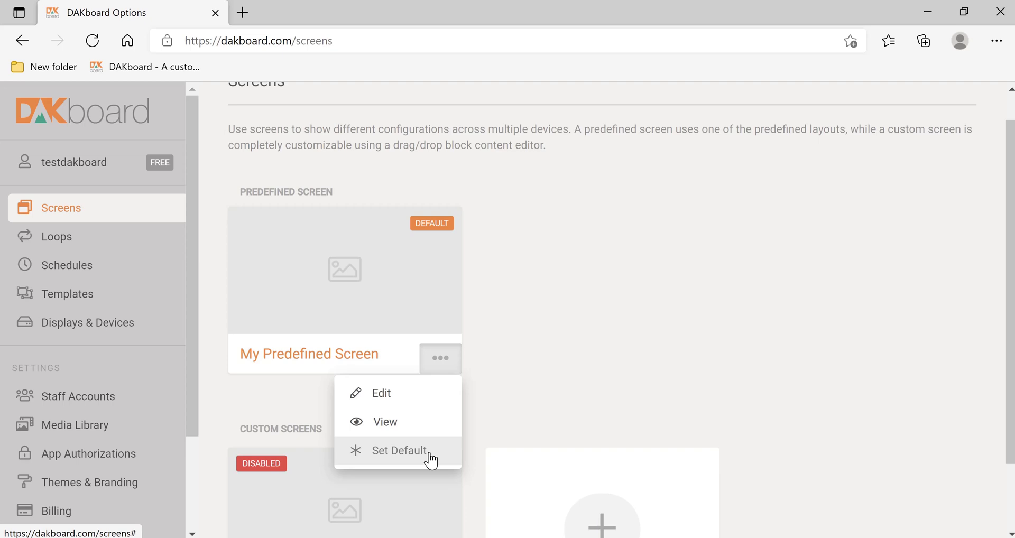
{"action": "left_click", "coordinate": [395, 425]}
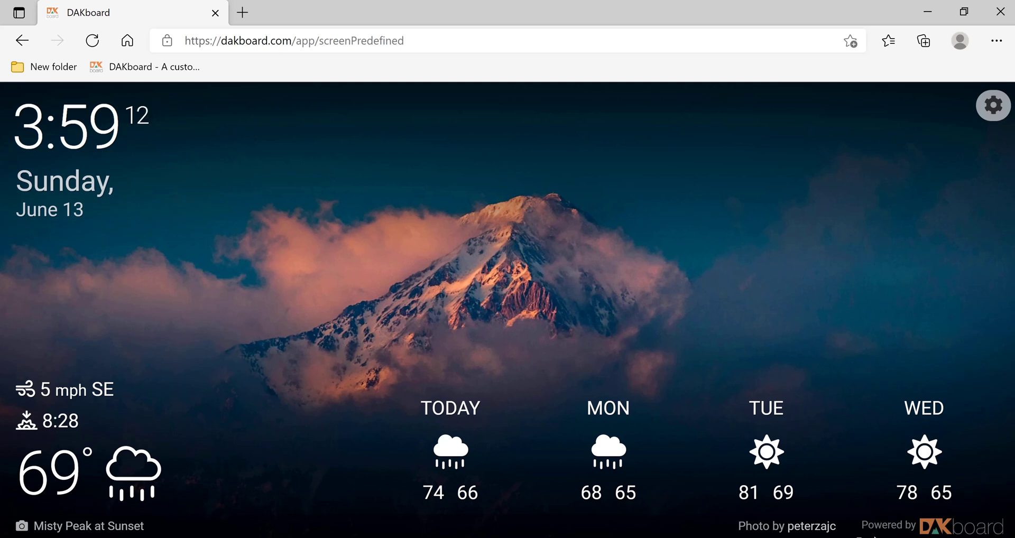
{"action": "left_click", "coordinate": [992, 105]}
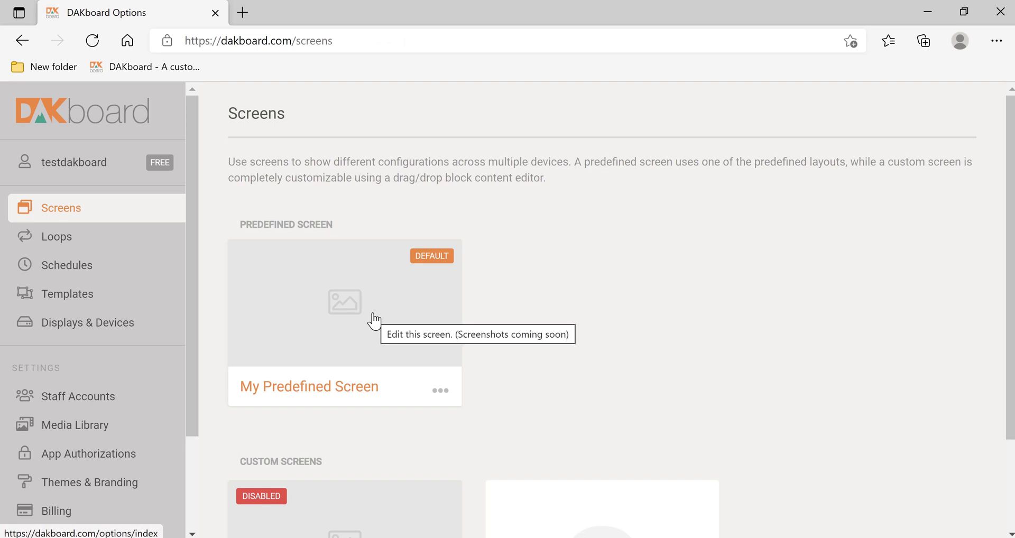
{"action": "left_click", "coordinate": [441, 391]}
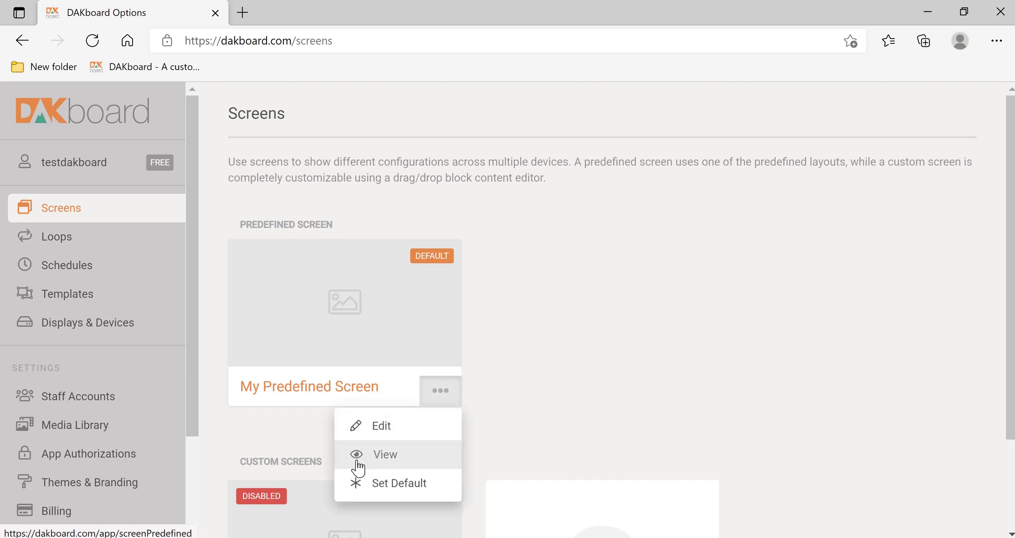
{"action": "left_click", "coordinate": [357, 463]}
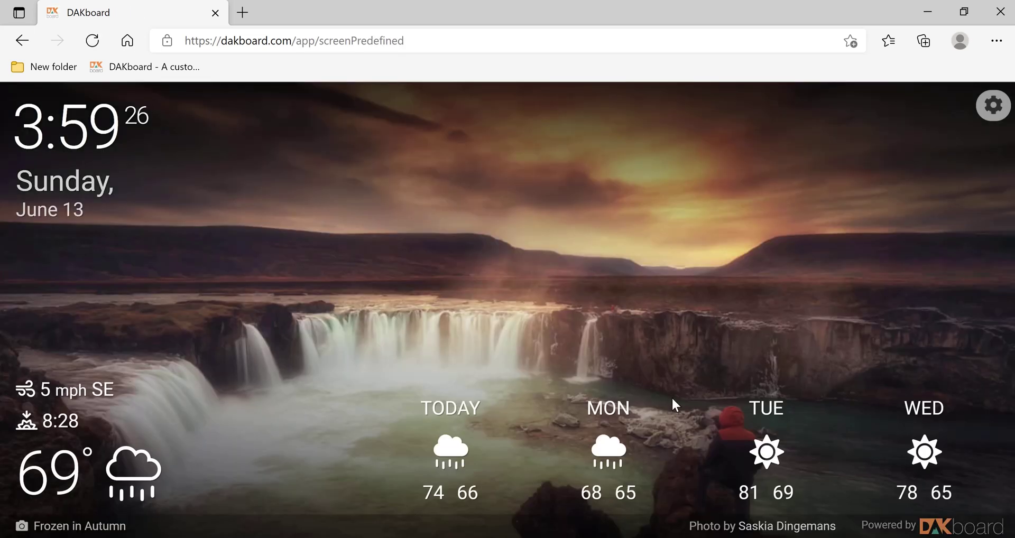
{"action": "left_click", "coordinate": [994, 106]}
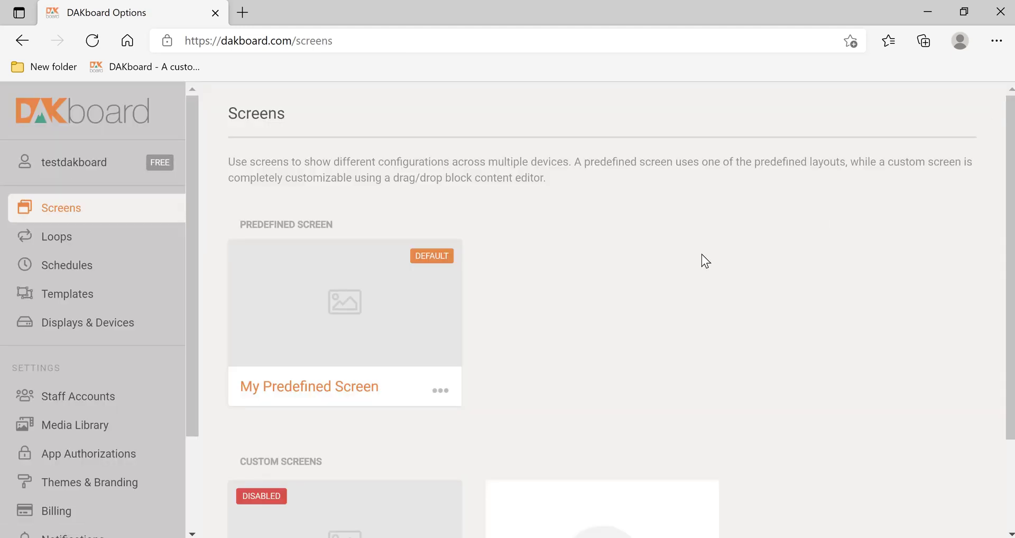
Step: Switch My Predefined Screen to the Left/Right layout and save the change
{"action": "left_click", "coordinate": [443, 402]}
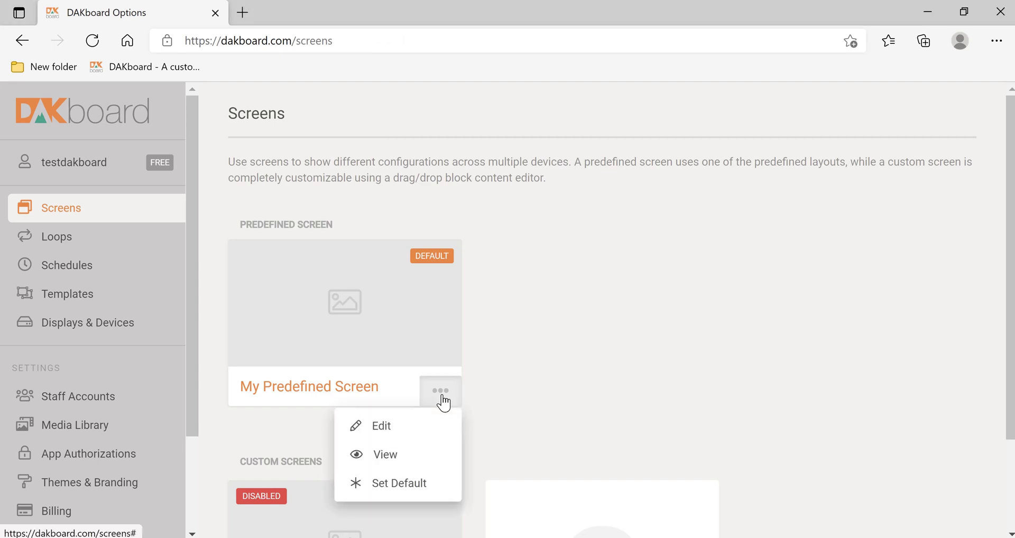
{"action": "left_click", "coordinate": [389, 427]}
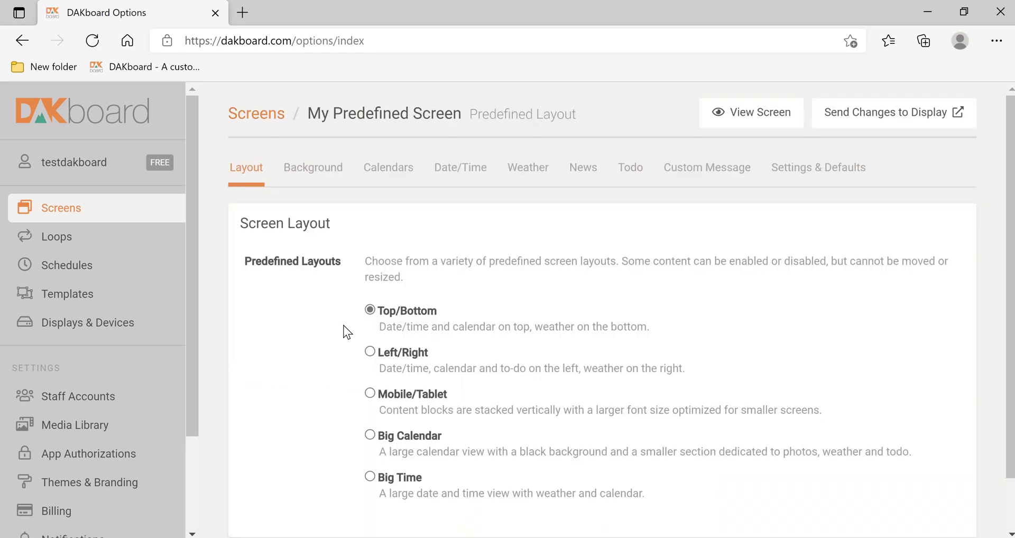
{"action": "scroll", "coordinate": [344, 330], "scroll_direction": "down", "scroll_amount": 1}
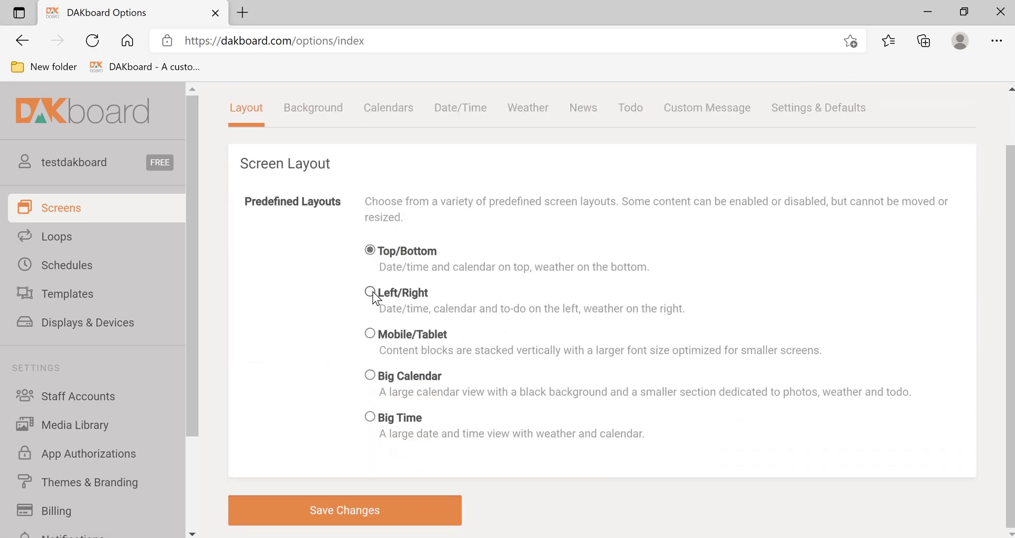
{"action": "left_click", "coordinate": [370, 292]}
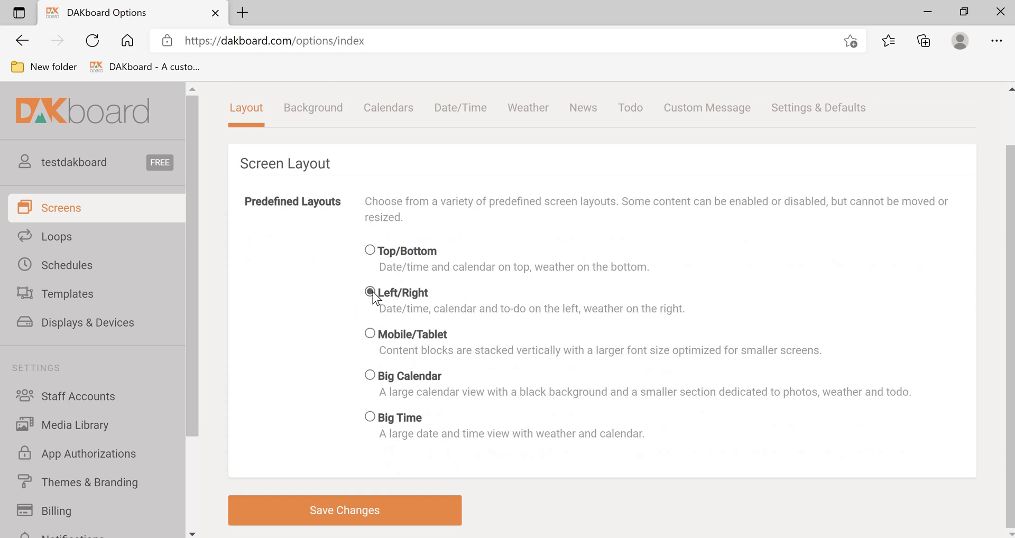
{"action": "left_click", "coordinate": [316, 511]}
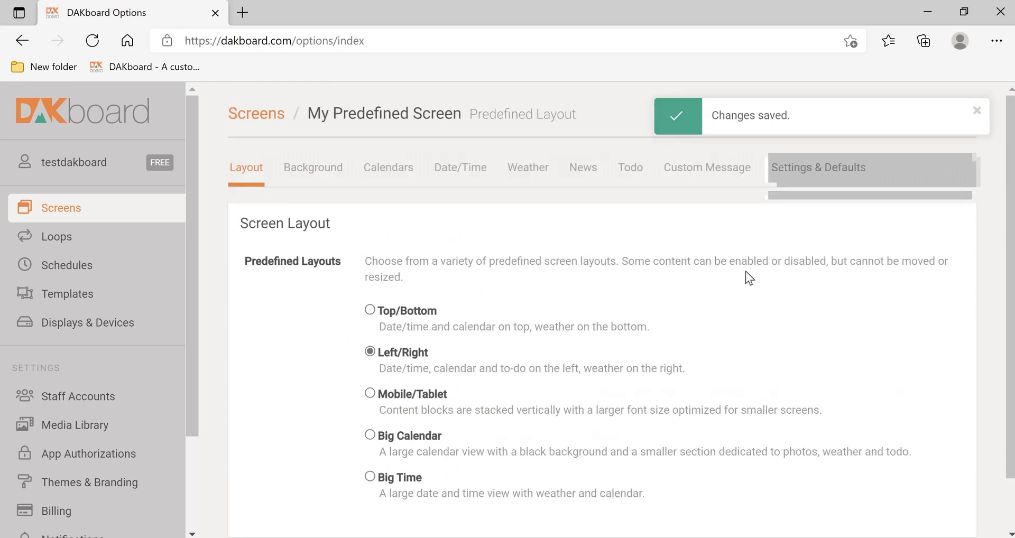
Step: Send the saved changes to the display and view the updated screen
{"action": "left_click", "coordinate": [976, 110]}
{"action": "left_click", "coordinate": [919, 126]}
{"action": "left_click", "coordinate": [745, 116]}
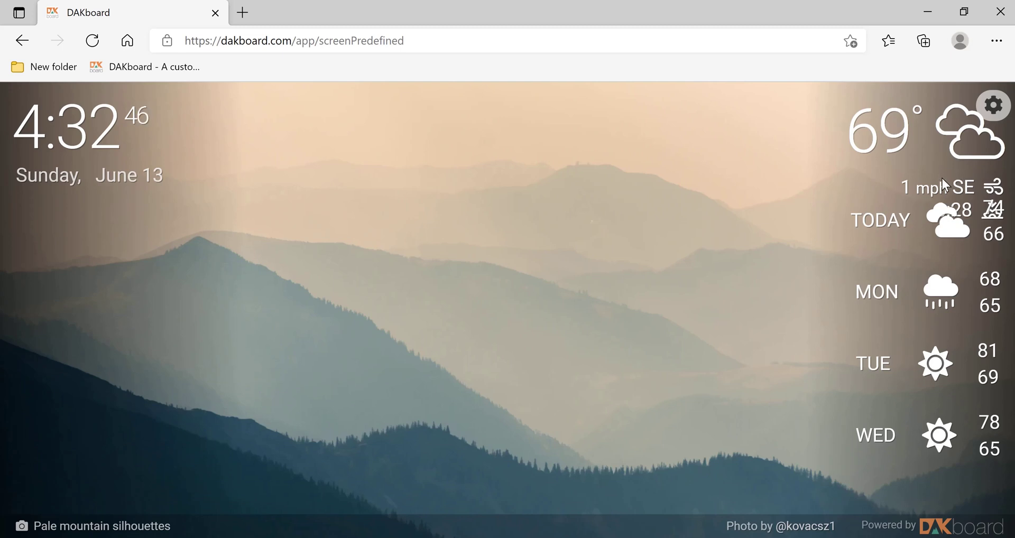
Step: Reopen My Predefined Screen's background settings, keeping Nature & Landscape photos changing every 2 minutes
{"action": "left_click", "coordinate": [994, 102]}
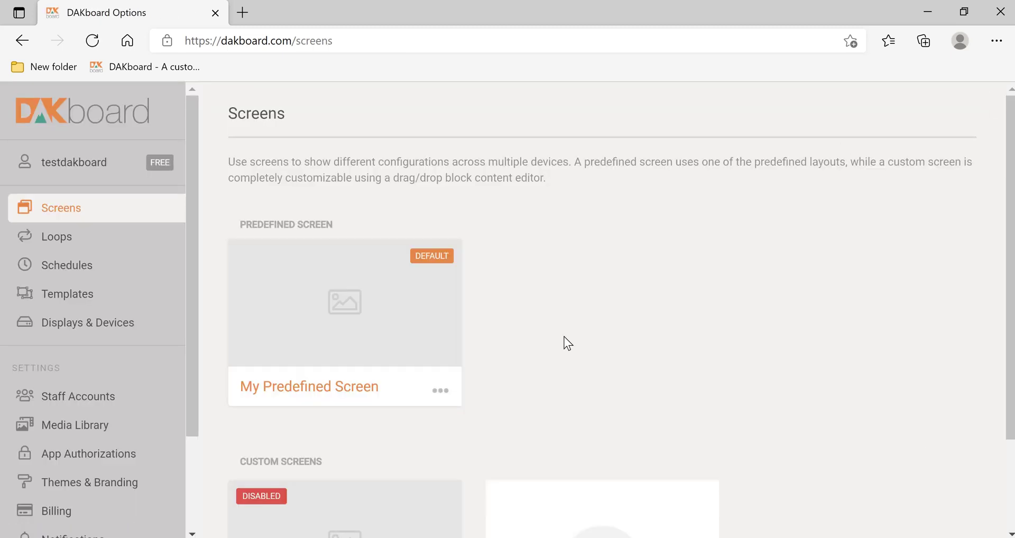
{"action": "left_click", "coordinate": [439, 401]}
{"action": "left_click", "coordinate": [400, 423]}
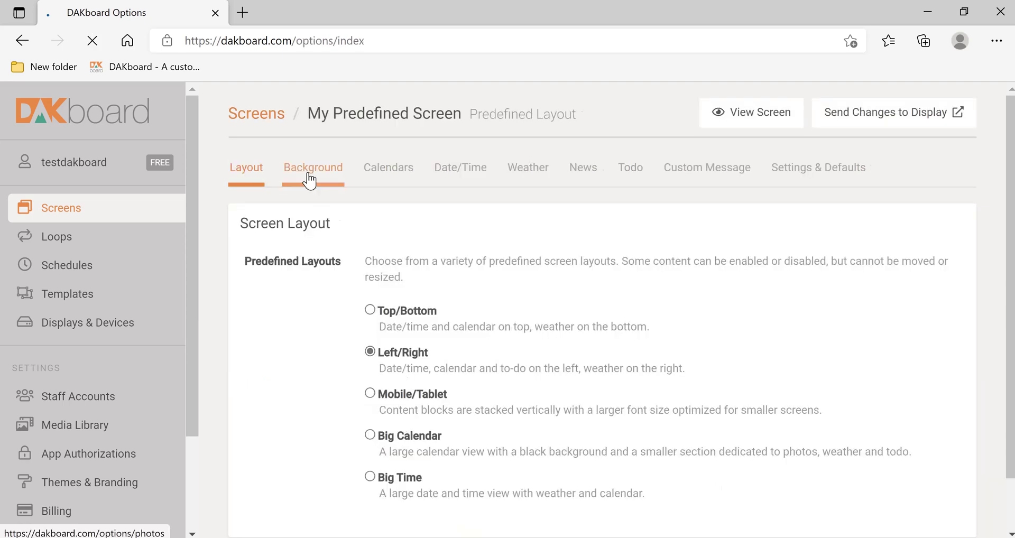
{"action": "scroll", "coordinate": [638, 265], "scroll_direction": "down", "scroll_amount": 1}
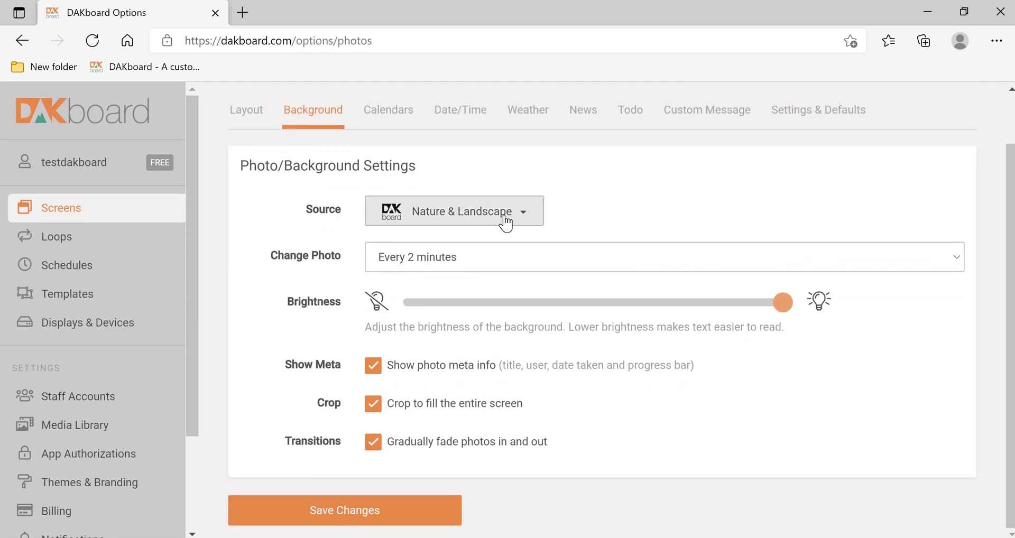
{"action": "left_click", "coordinate": [500, 221]}
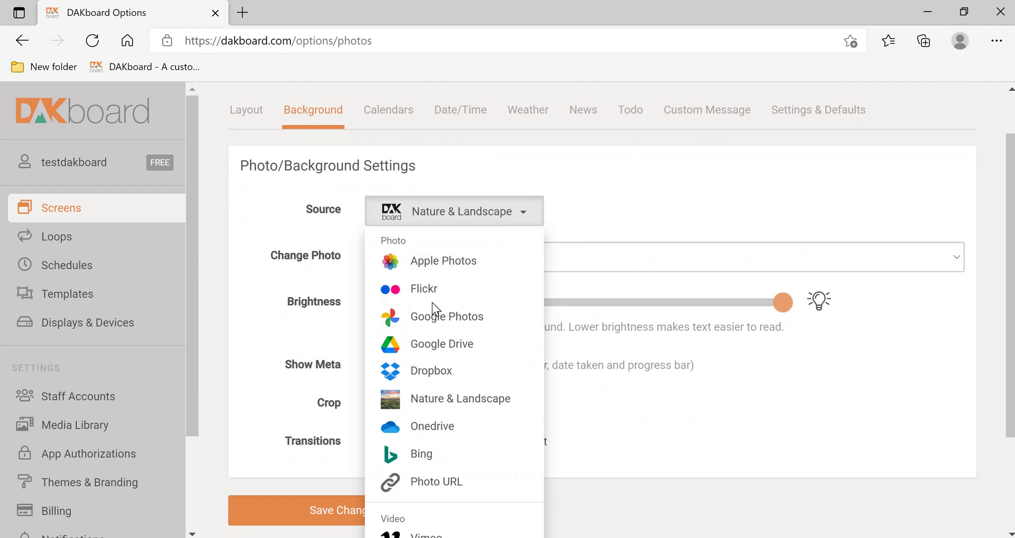
{"action": "left_click", "coordinate": [490, 413]}
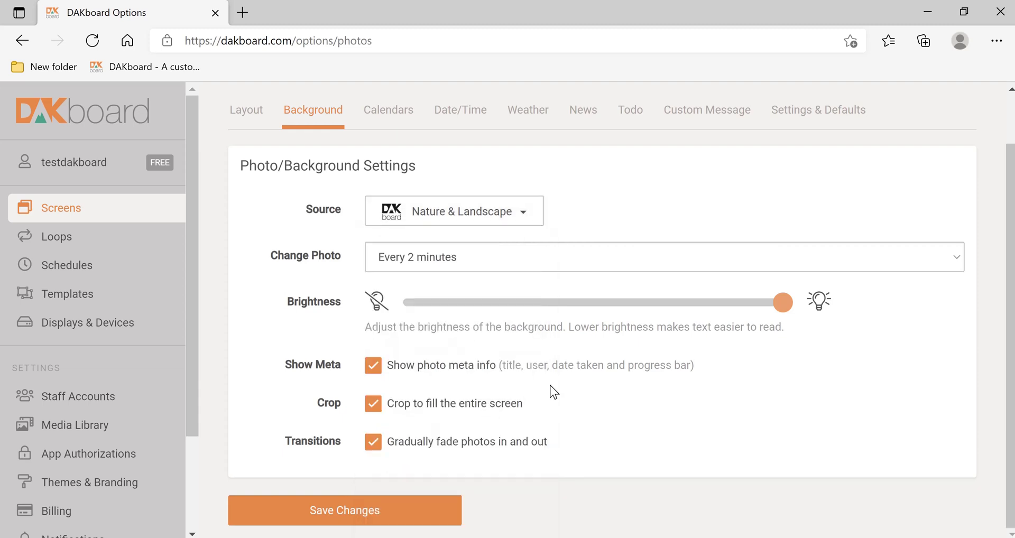
{"action": "left_click", "coordinate": [525, 259]}
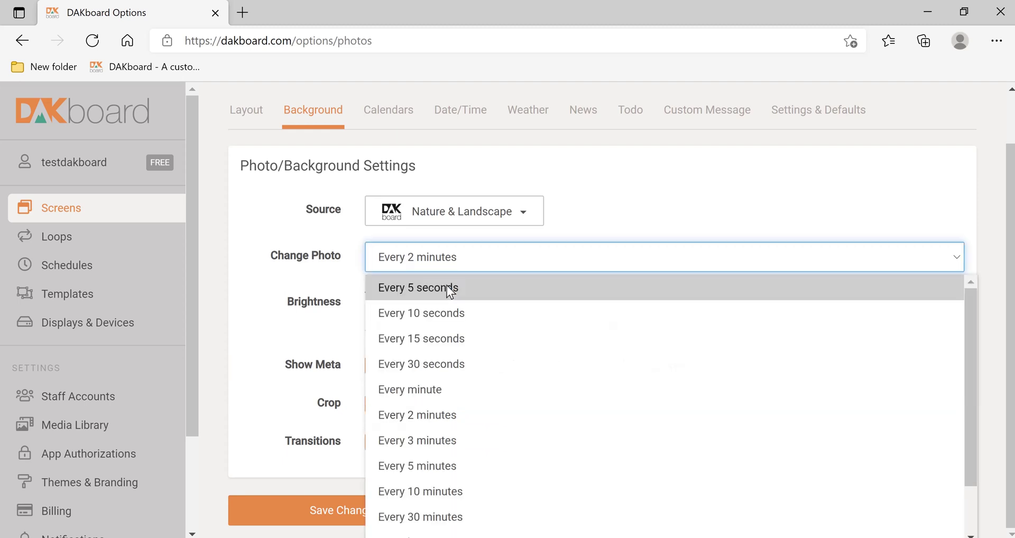
{"action": "scroll", "coordinate": [443, 486], "scroll_direction": "down", "scroll_amount": 1}
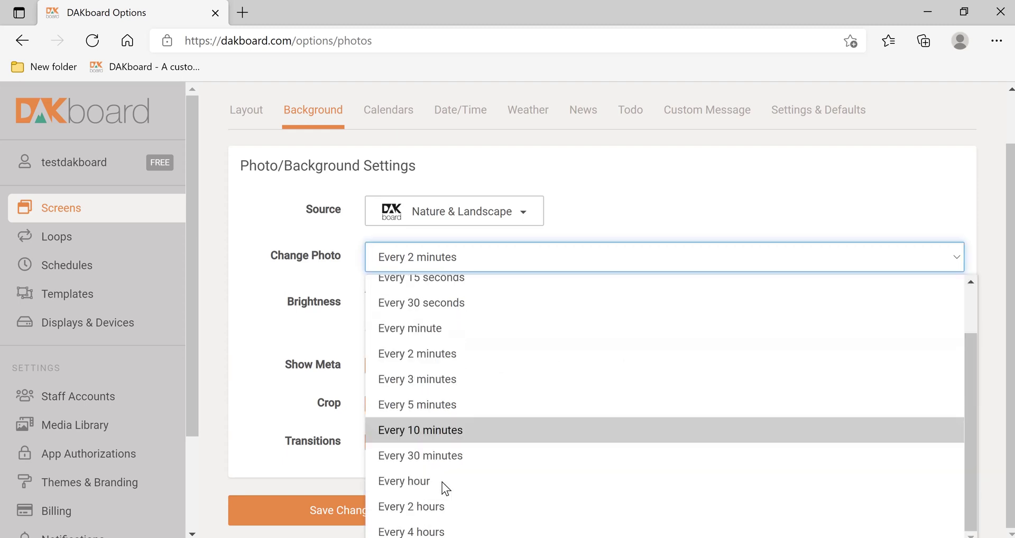
{"action": "scroll", "coordinate": [442, 482], "scroll_direction": "up", "scroll_amount": 1}
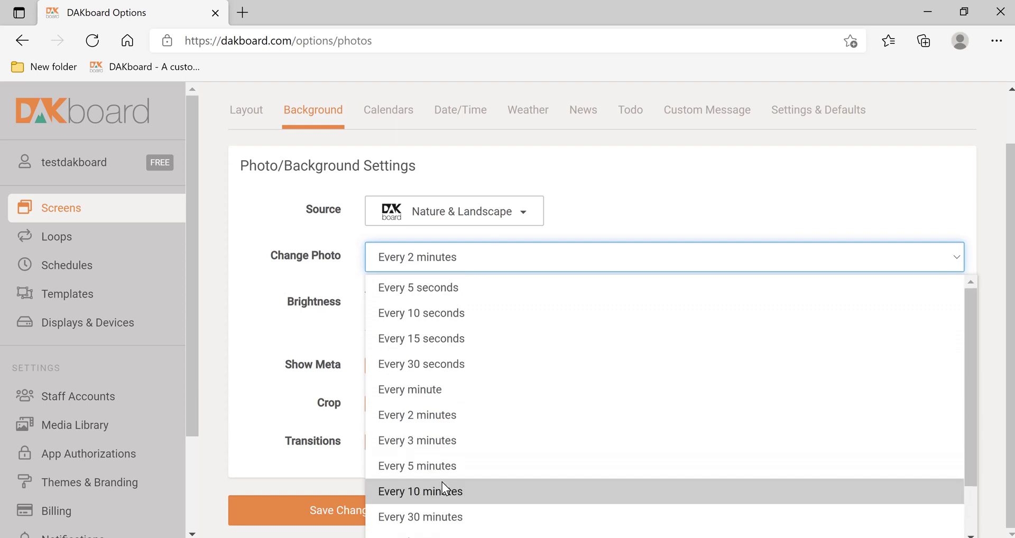
{"action": "left_click", "coordinate": [680, 193]}
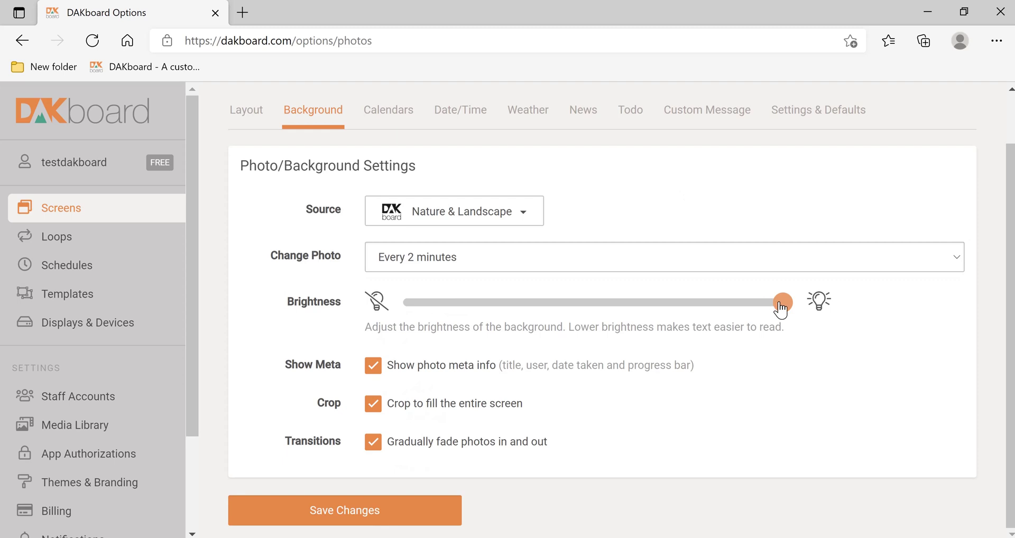
Step: Lower background brightness to about a third, turn off Show Meta, and save
{"action": "left_click_drag", "start_coordinate": [781, 309], "coordinate": [541, 316]}
{"action": "left_click", "coordinate": [370, 373]}
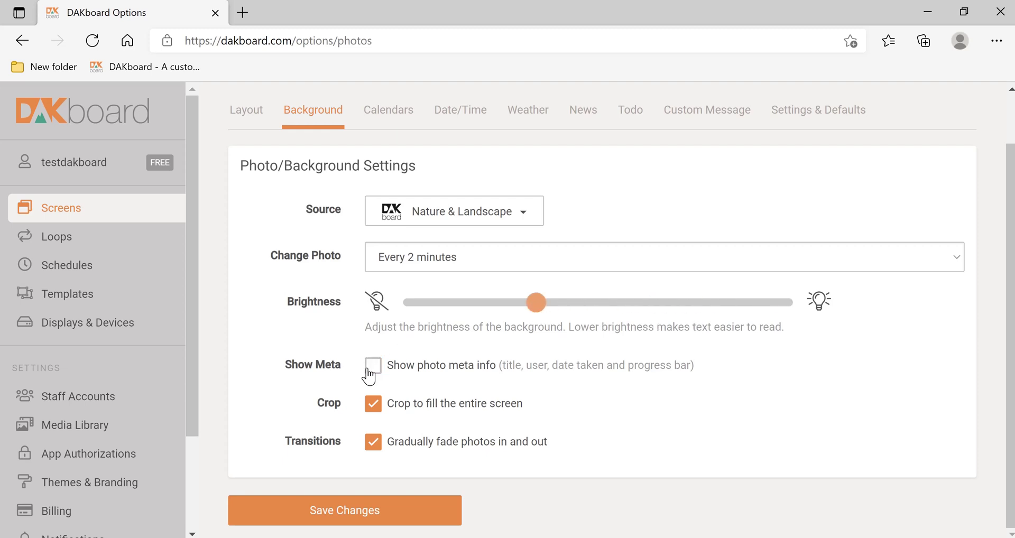
{"action": "left_click", "coordinate": [345, 511]}
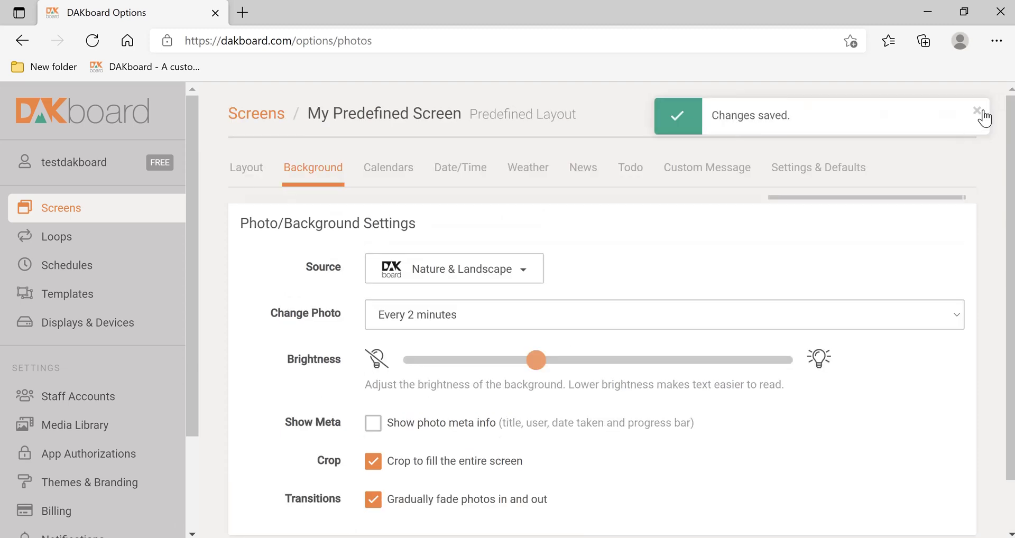
{"action": "left_click", "coordinate": [978, 112]}
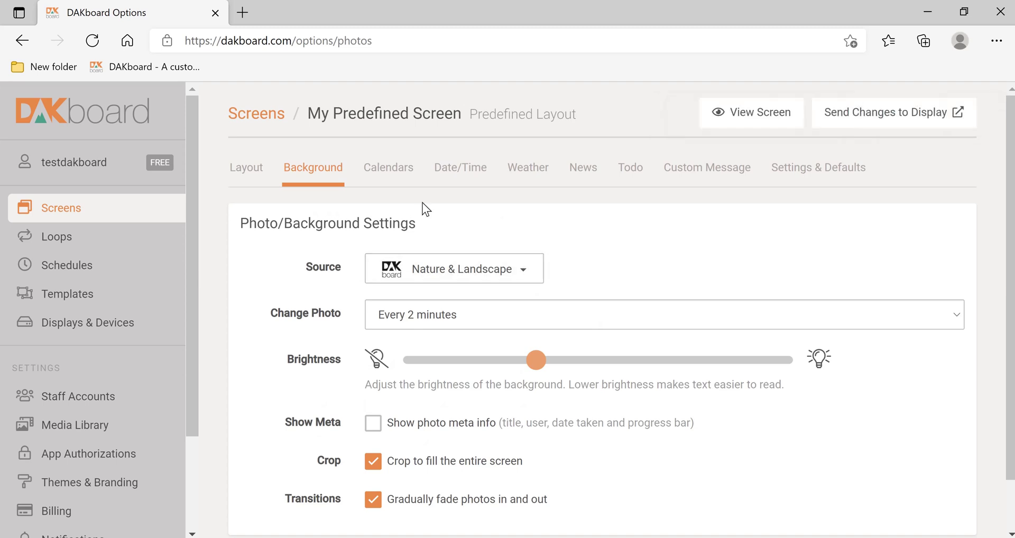
Step: Turn Calendar Enabled on with Calendar Type Monthly and save the Calendars tab
{"action": "left_click", "coordinate": [396, 179]}
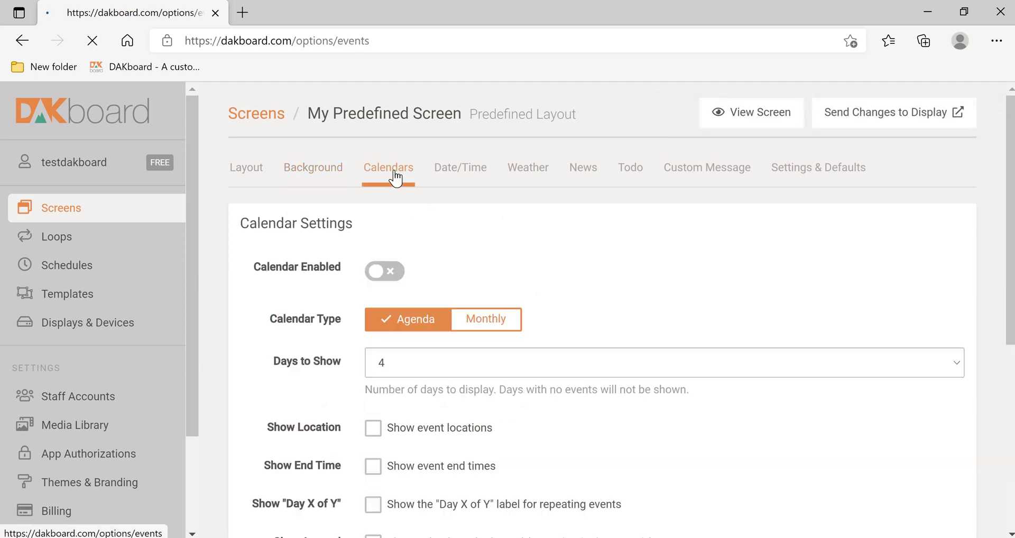
{"action": "left_click", "coordinate": [375, 272]}
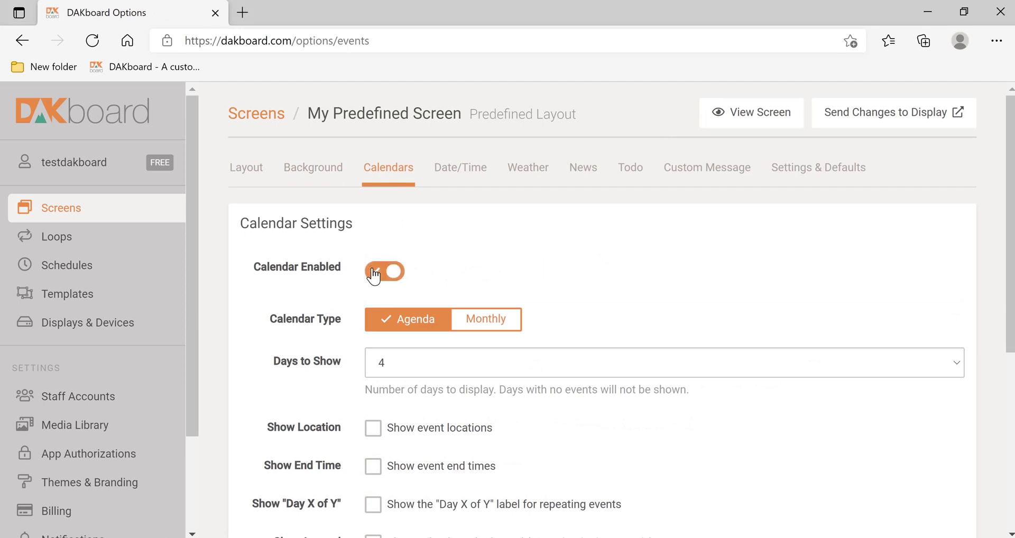
{"action": "left_click", "coordinate": [487, 320]}
{"action": "scroll", "coordinate": [485, 328], "scroll_direction": "down", "scroll_amount": 3}
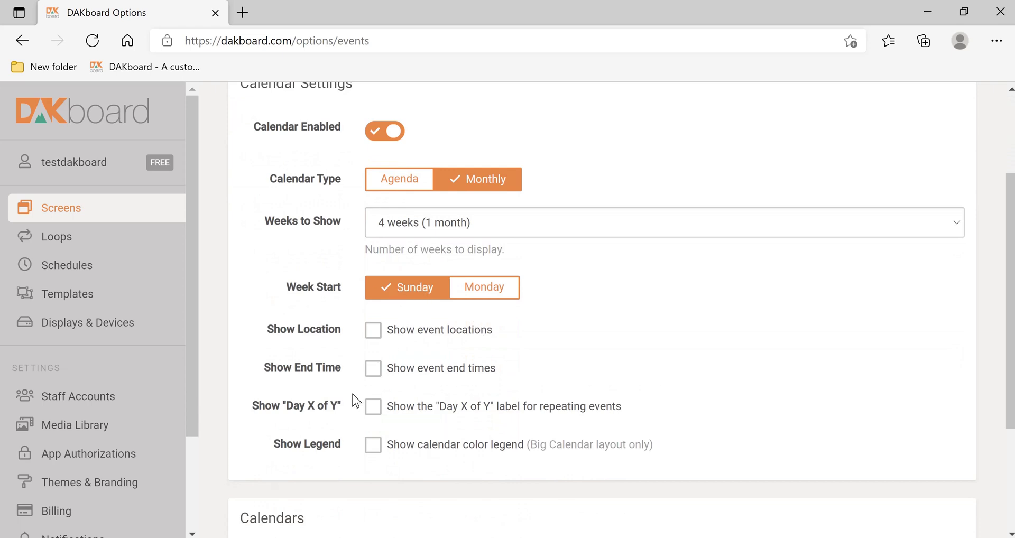
{"action": "scroll", "coordinate": [352, 397], "scroll_direction": "down", "scroll_amount": 3}
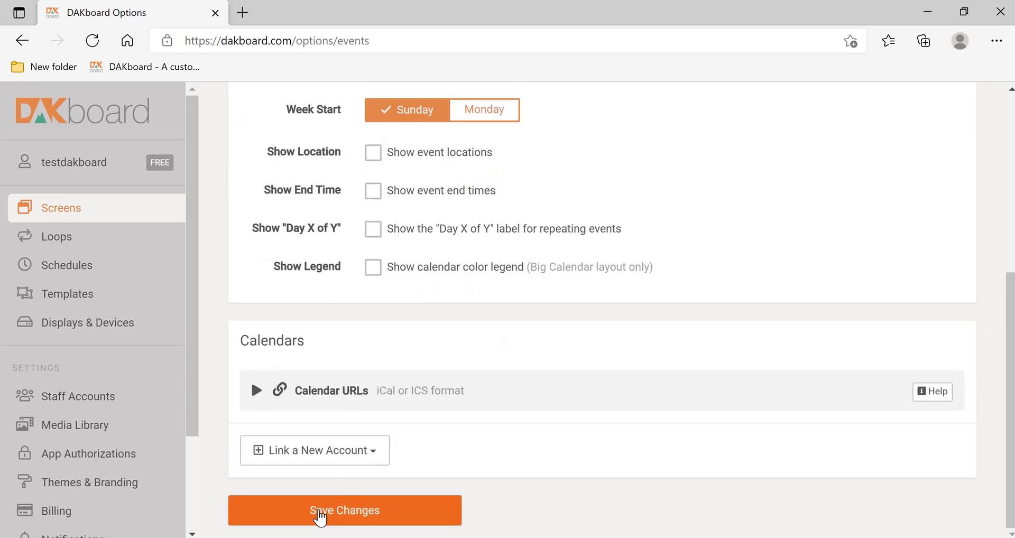
{"action": "left_click", "coordinate": [319, 511]}
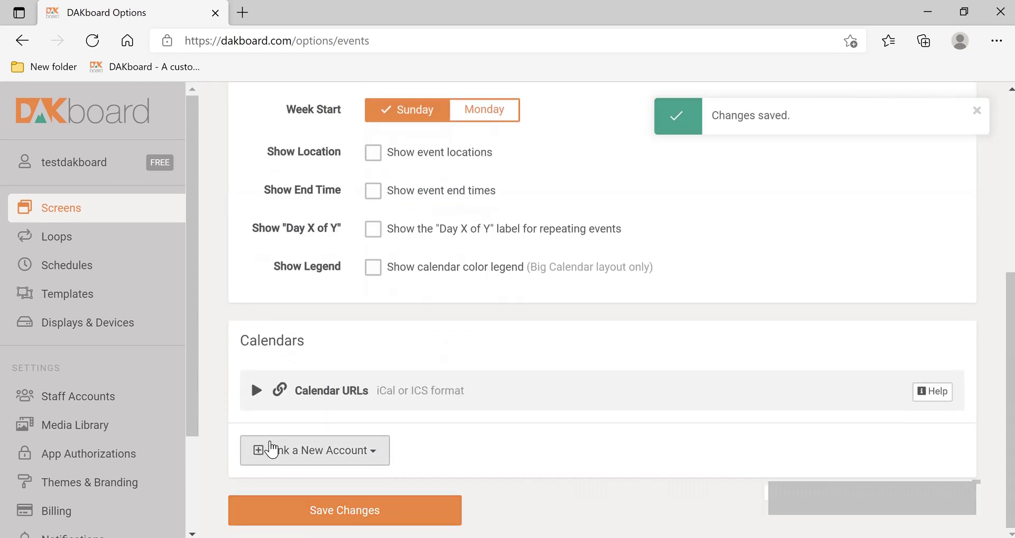
{"action": "left_click", "coordinate": [272, 451]}
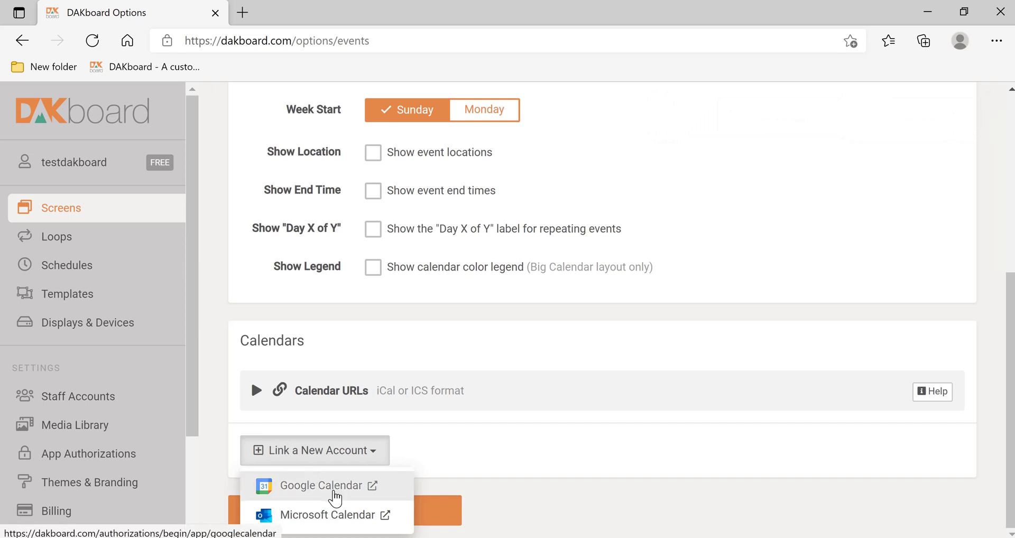
Step: Link a Google Calendar account by choosing the Google account and allowing DAKboard access
{"action": "left_click", "coordinate": [335, 497]}
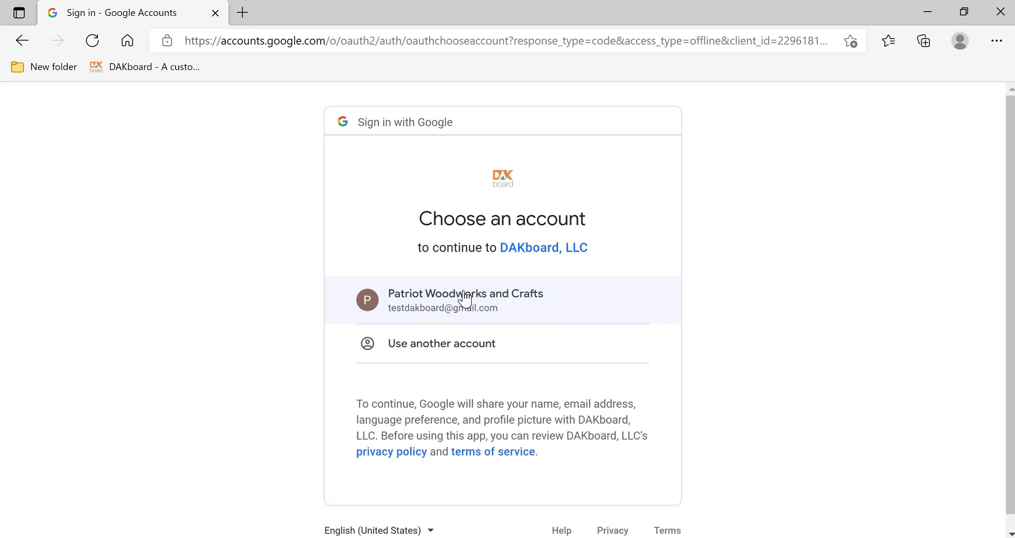
{"action": "left_click", "coordinate": [465, 300]}
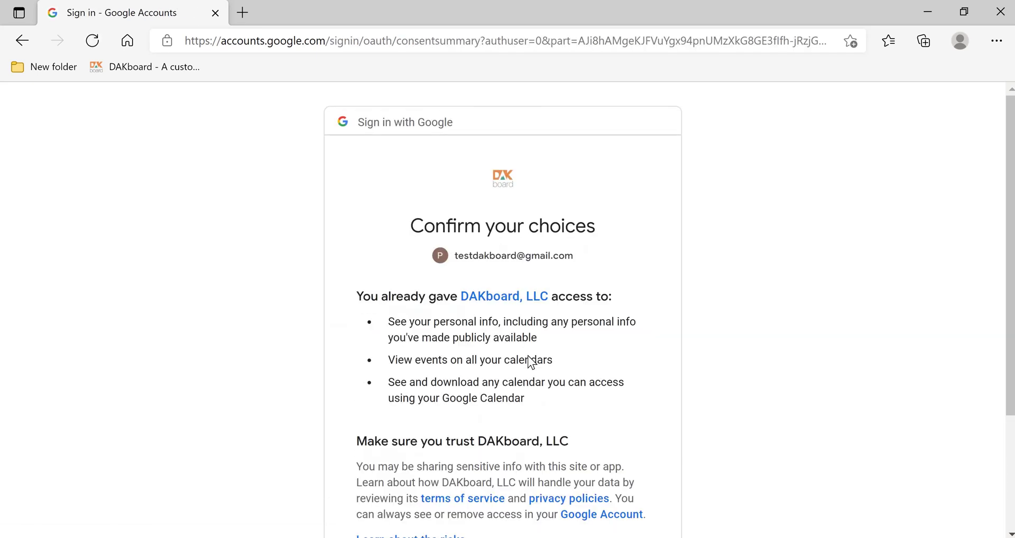
{"action": "scroll", "coordinate": [529, 358], "scroll_direction": "down", "scroll_amount": 3}
{"action": "left_click", "coordinate": [616, 462]}
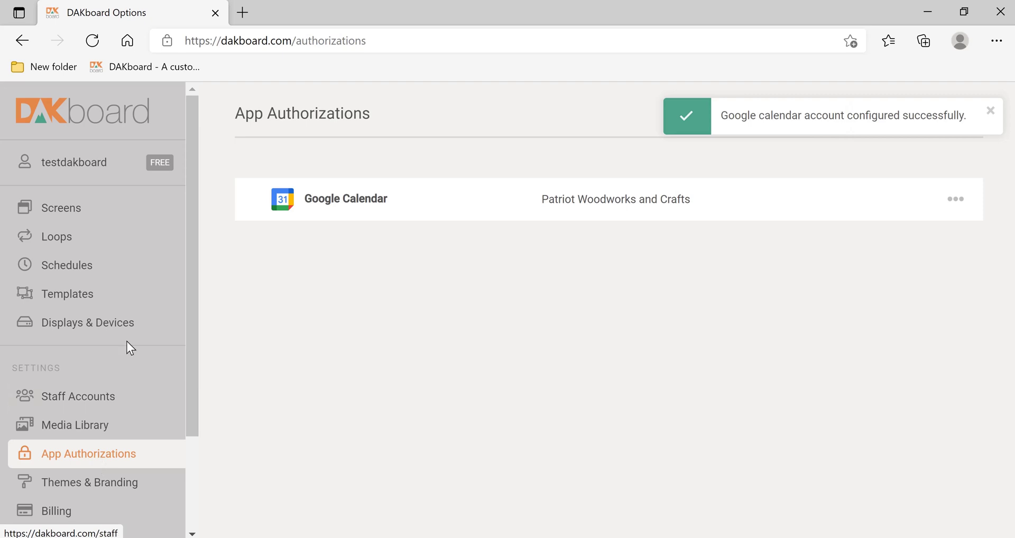
Step: Return to Screens and open My Predefined Screen's settings
{"action": "left_click", "coordinate": [46, 210]}
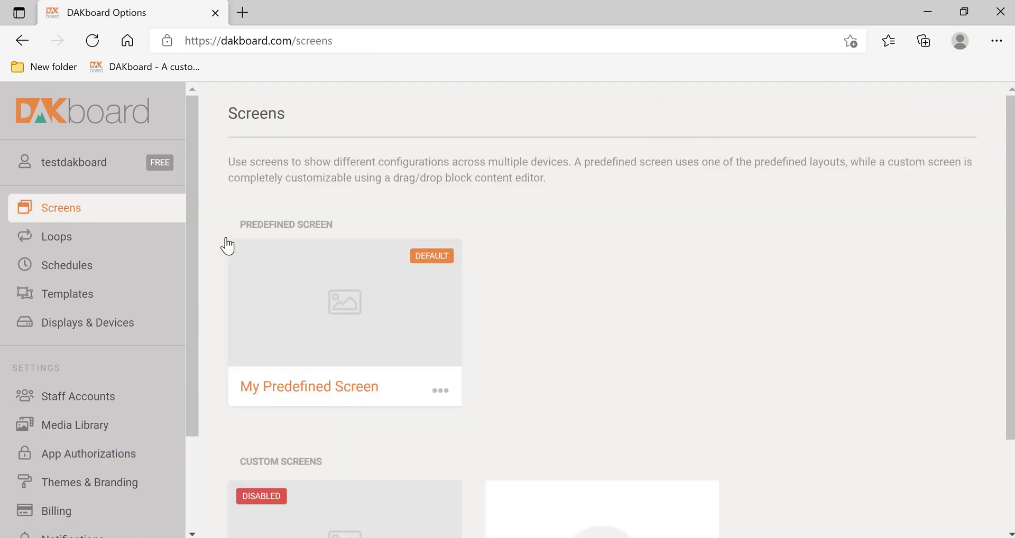
{"action": "left_click", "coordinate": [340, 302]}
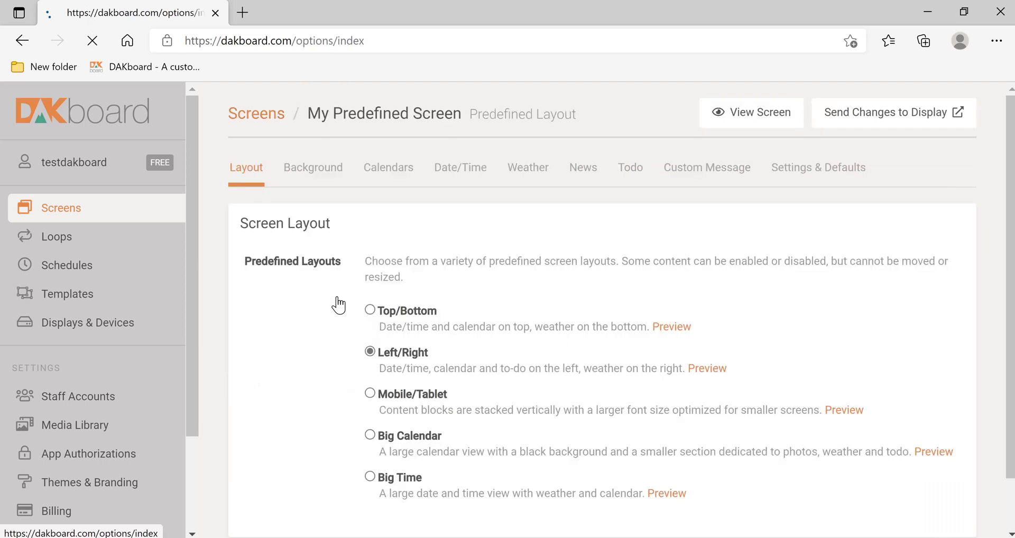
Step: On the Calendars tab, push the latest changes to the display and preview the screen
{"action": "left_click", "coordinate": [388, 170]}
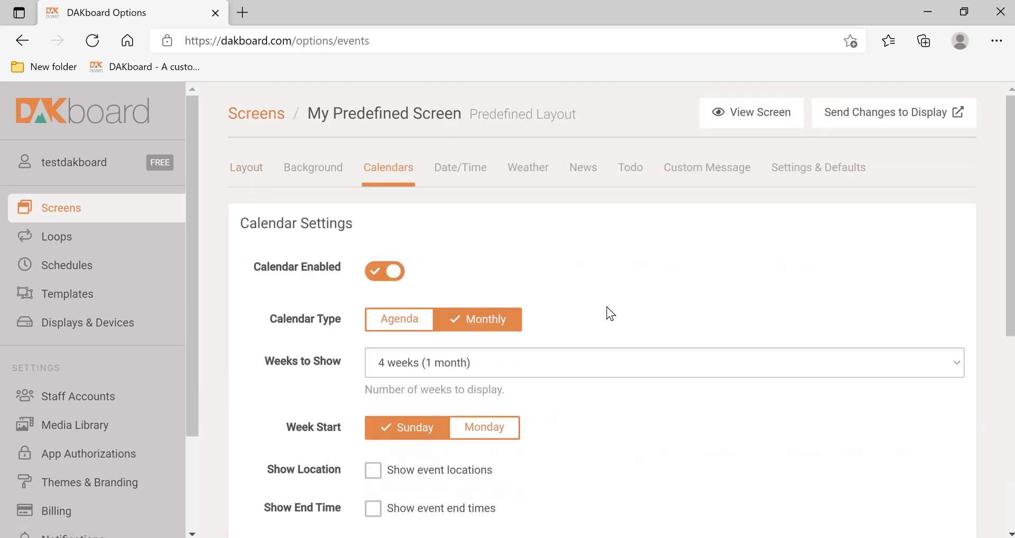
{"action": "scroll", "coordinate": [608, 310], "scroll_direction": "down", "scroll_amount": 5}
{"action": "scroll", "coordinate": [608, 313], "scroll_direction": "down", "scroll_amount": 2}
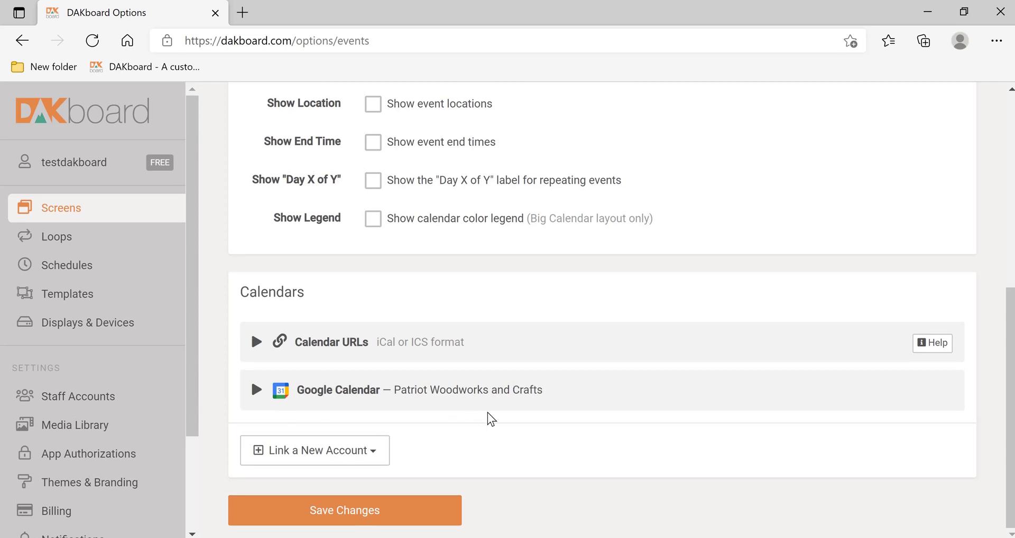
{"action": "scroll", "coordinate": [489, 418], "scroll_direction": "up", "scroll_amount": 7}
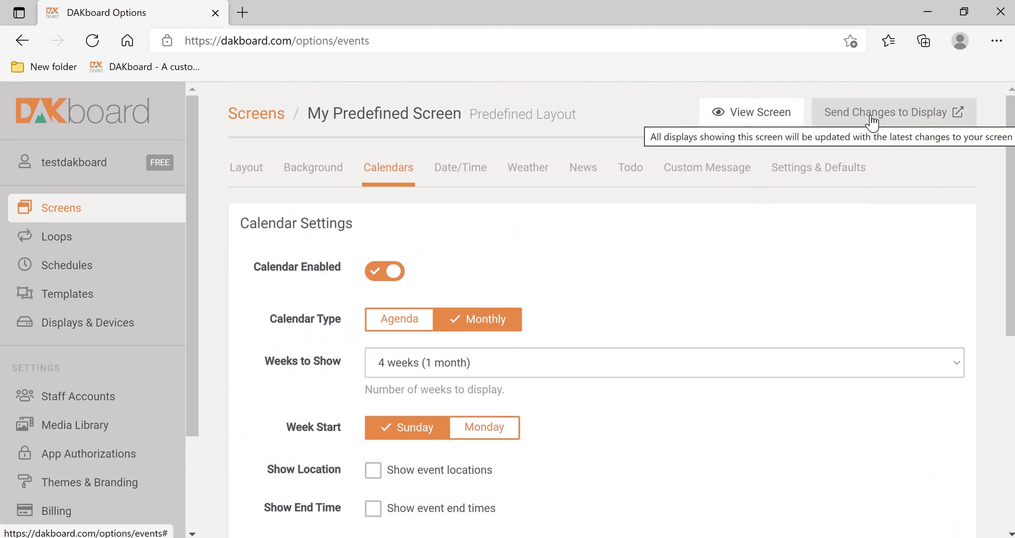
{"action": "left_click", "coordinate": [871, 123]}
{"action": "left_click", "coordinate": [762, 114]}
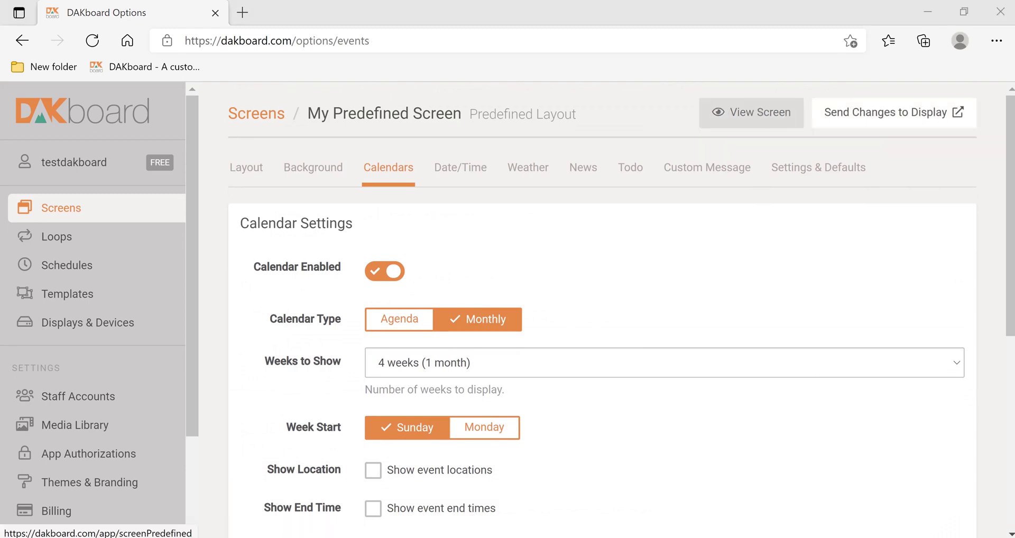
Step: Select the linked Google account's main calendar and save the calendar selection
{"action": "scroll", "coordinate": [597, 327], "scroll_direction": "down", "scroll_amount": 8}
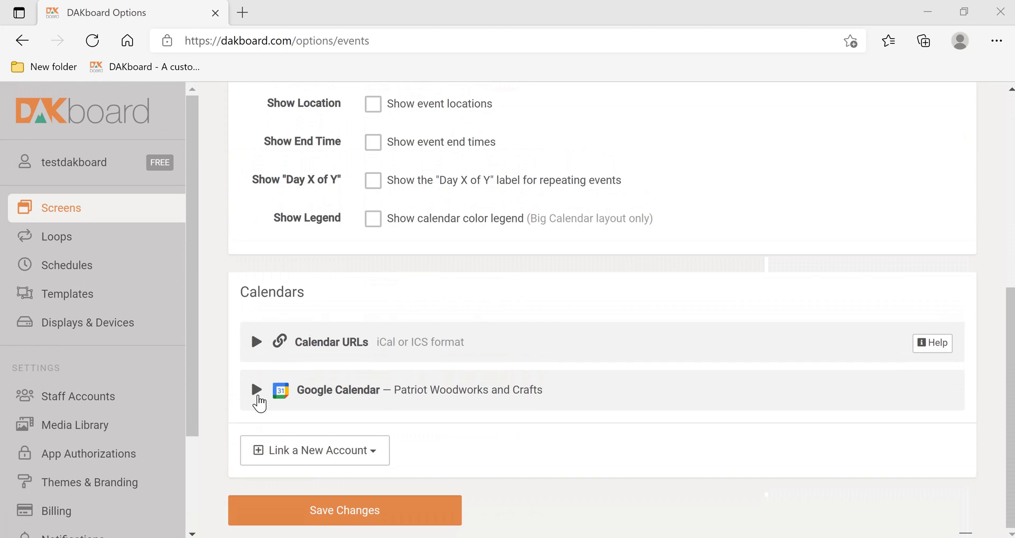
{"action": "left_click", "coordinate": [257, 397]}
{"action": "scroll", "coordinate": [259, 404], "scroll_direction": "down", "scroll_amount": 1}
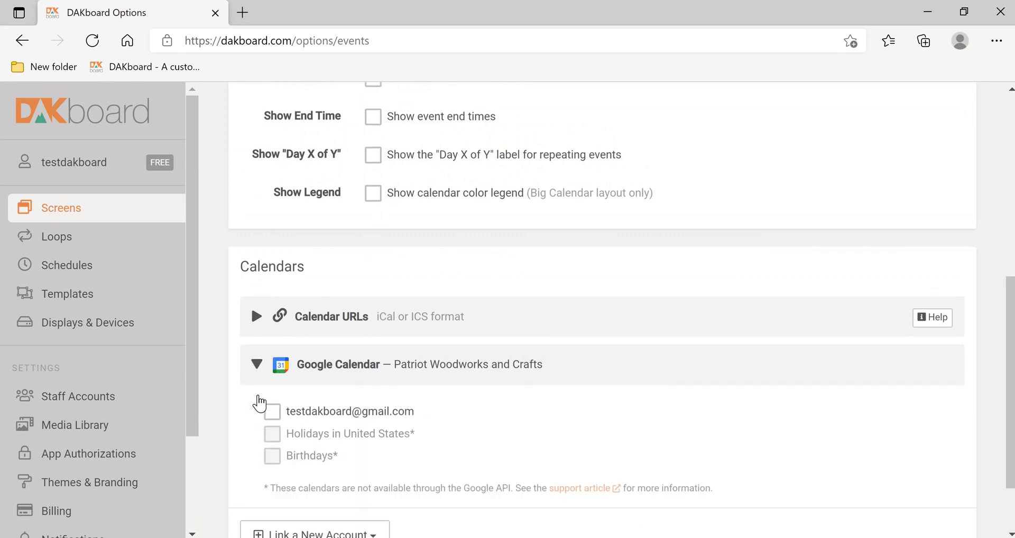
{"action": "left_click", "coordinate": [274, 418]}
{"action": "scroll", "coordinate": [447, 419], "scroll_direction": "down", "scroll_amount": 2}
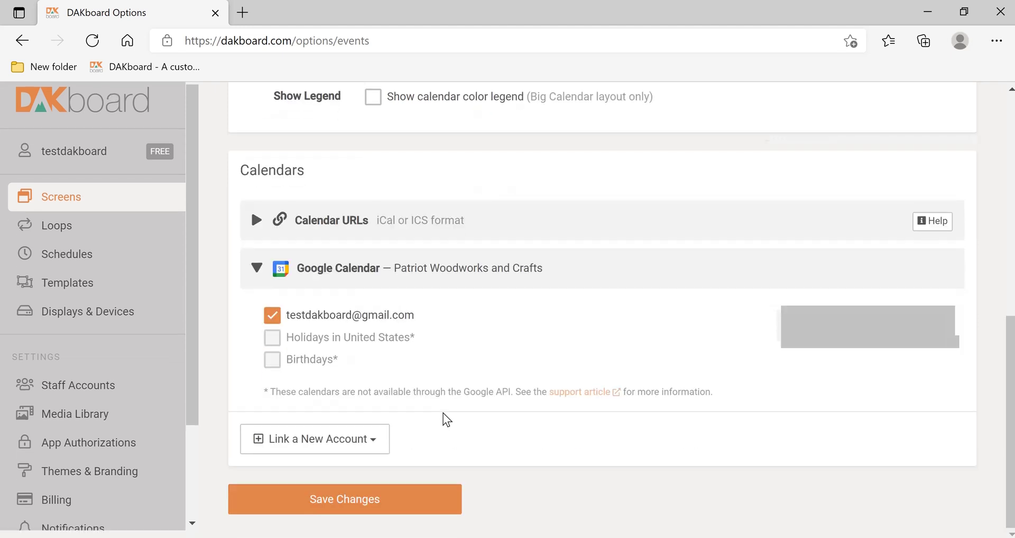
{"action": "left_click", "coordinate": [335, 511]}
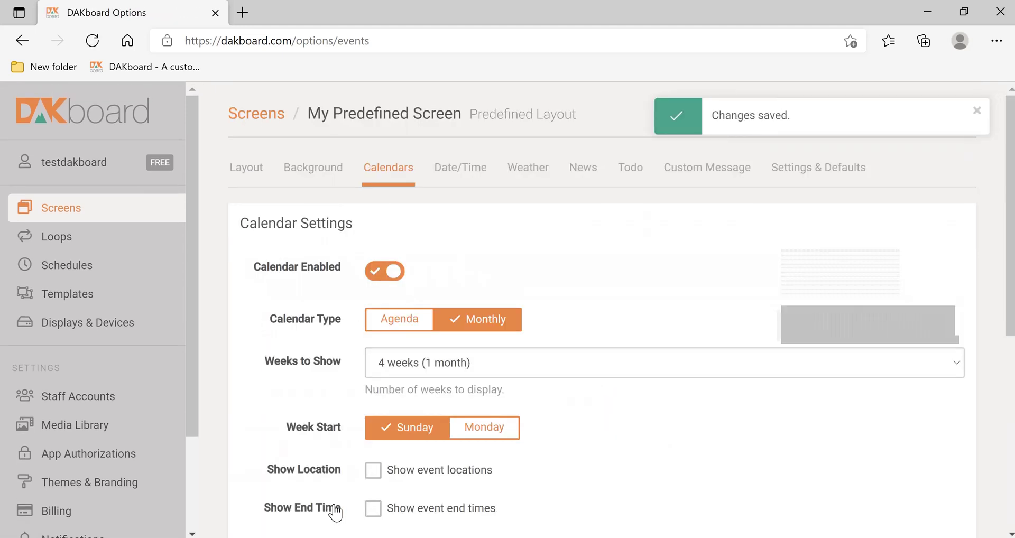
{"action": "left_click", "coordinate": [978, 111]}
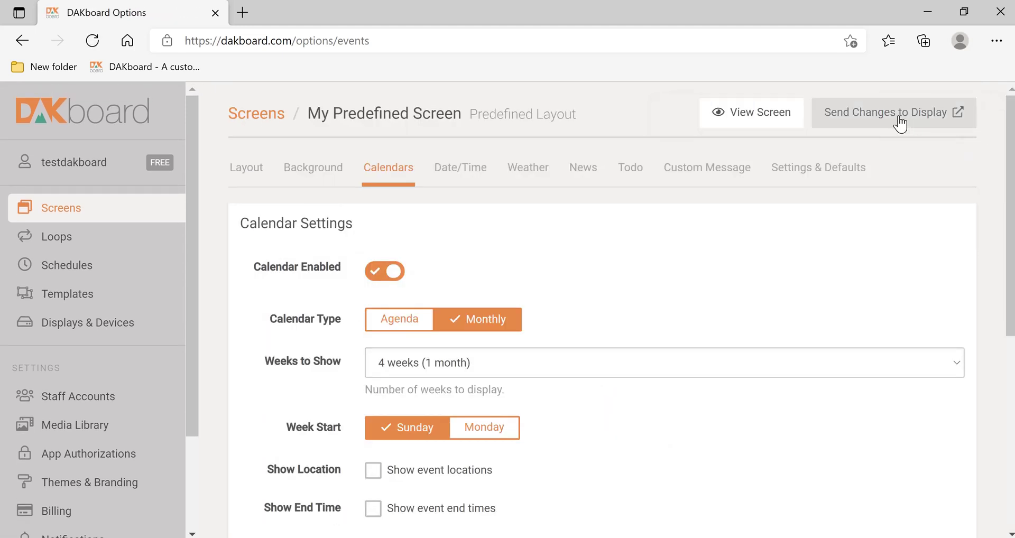
{"action": "left_click", "coordinate": [900, 123]}
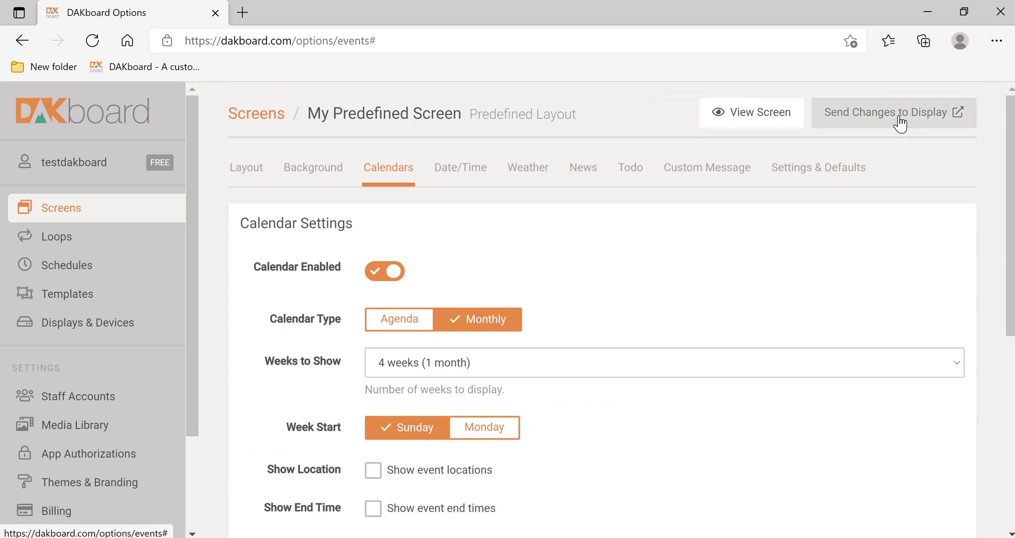
Step: Preview the screen's monthly Google calendar and weather, then return to Screens
{"action": "left_click", "coordinate": [757, 114]}
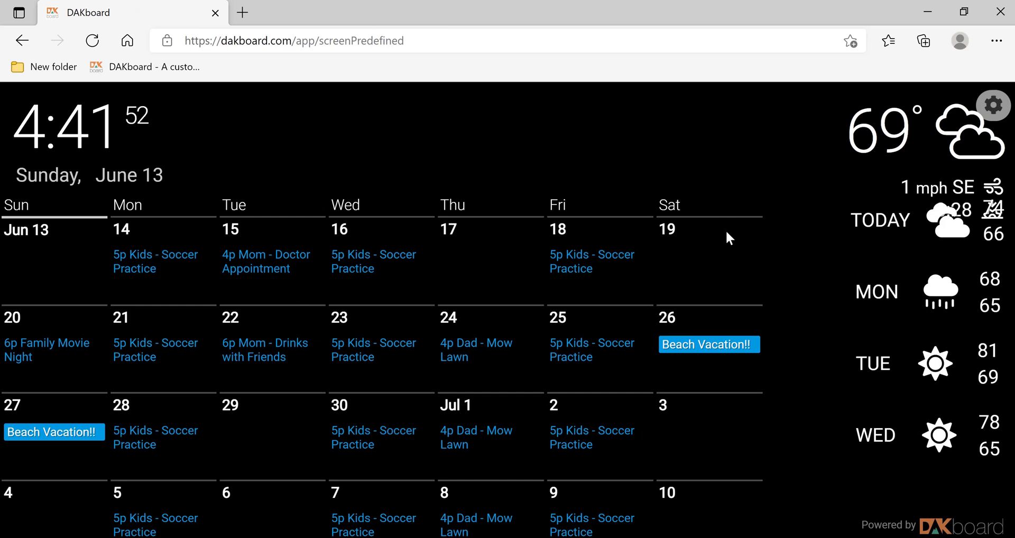
{"action": "left_click", "coordinate": [990, 115]}
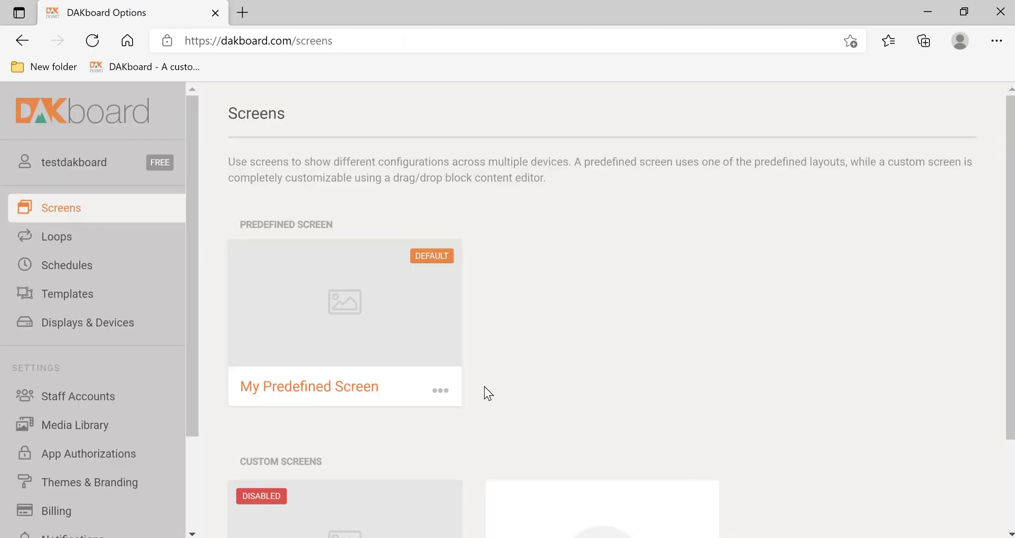
Step: Check Show AM/PM on My Predefined Screen's Date/Time tab and save it
{"action": "left_click", "coordinate": [333, 307]}
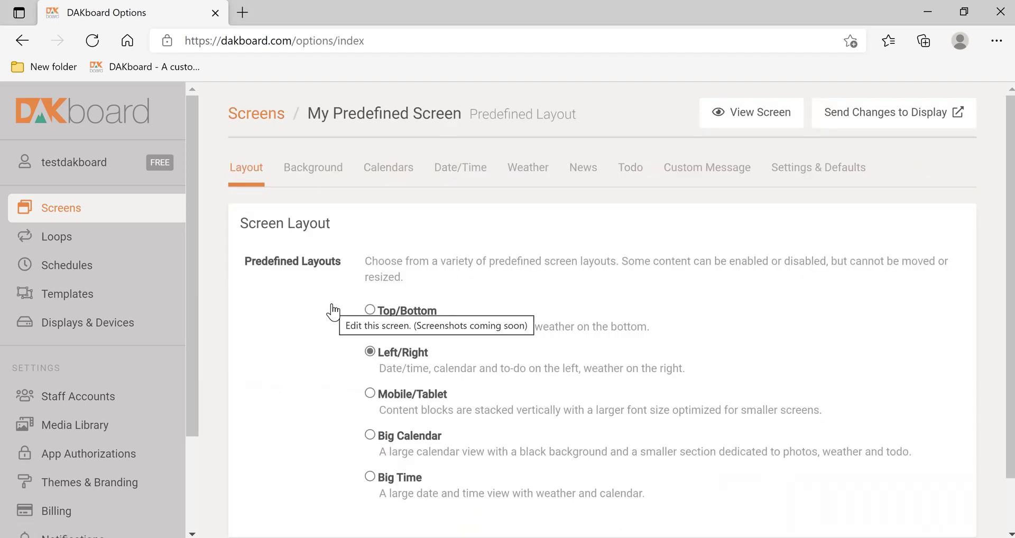
{"action": "left_click", "coordinate": [469, 174]}
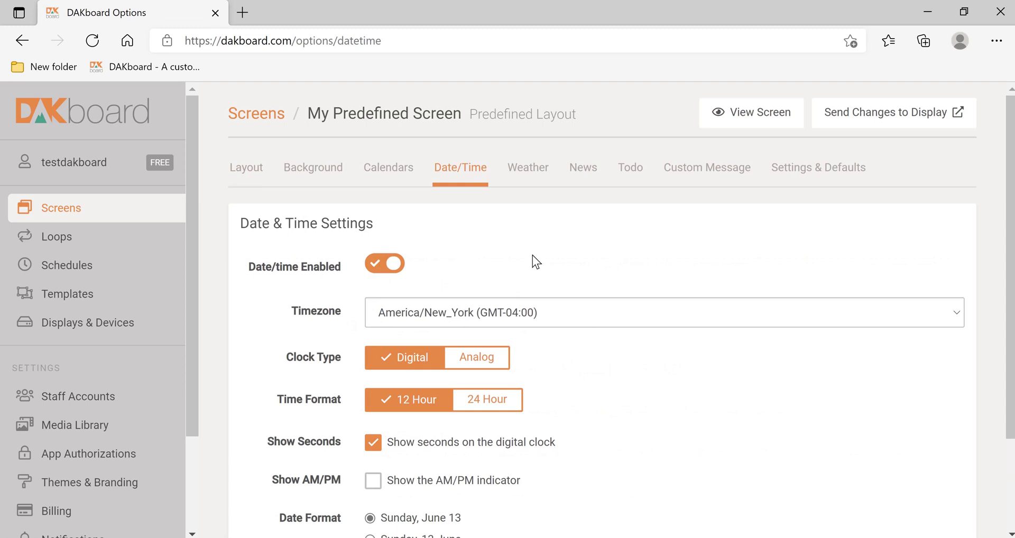
{"action": "scroll", "coordinate": [532, 256], "scroll_direction": "down", "scroll_amount": 3}
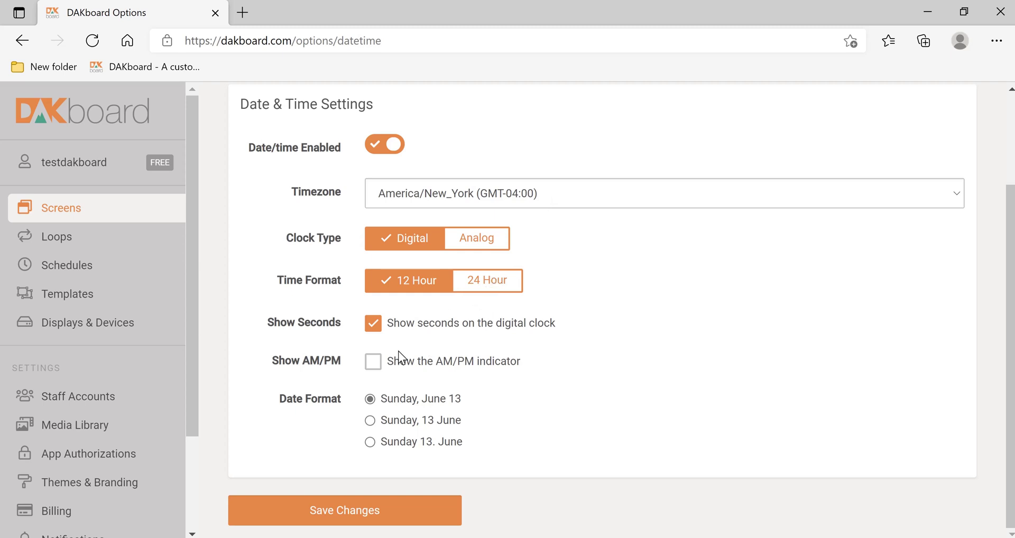
{"action": "left_click", "coordinate": [375, 369]}
{"action": "left_click", "coordinate": [362, 515]}
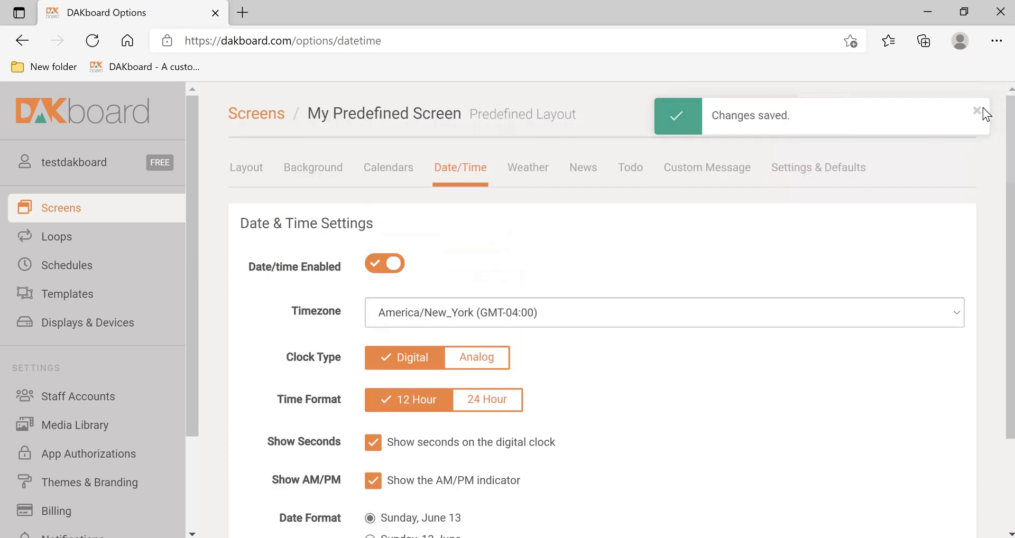
Step: Preview the clock now showing PM, then return to the Screens list
{"action": "left_click", "coordinate": [978, 111]}
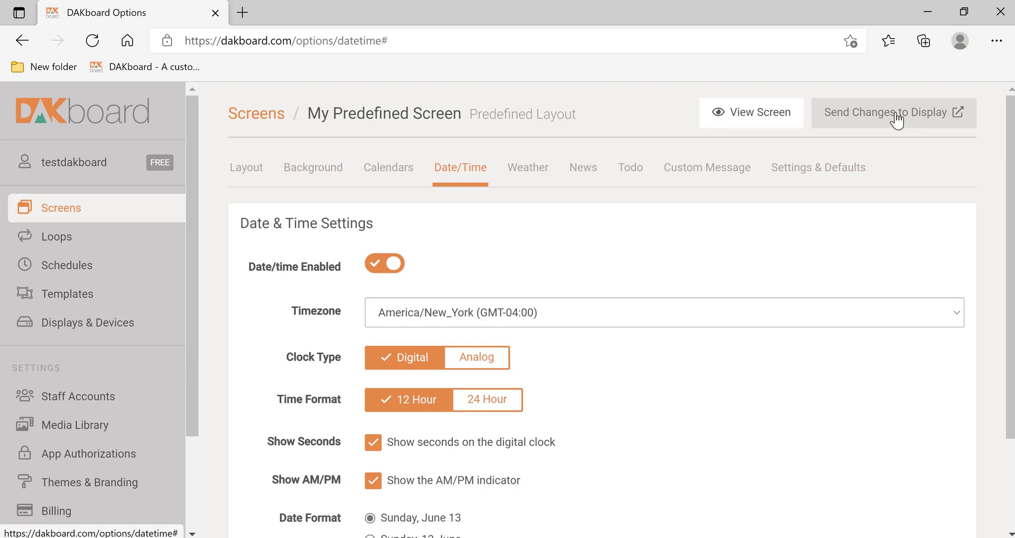
{"action": "left_click", "coordinate": [746, 122]}
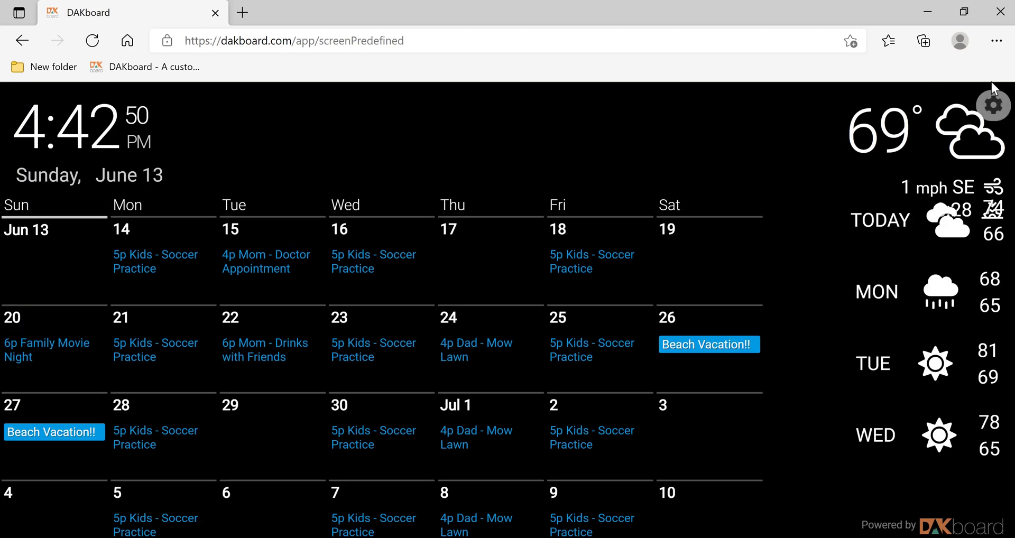
{"action": "left_click", "coordinate": [1002, 108]}
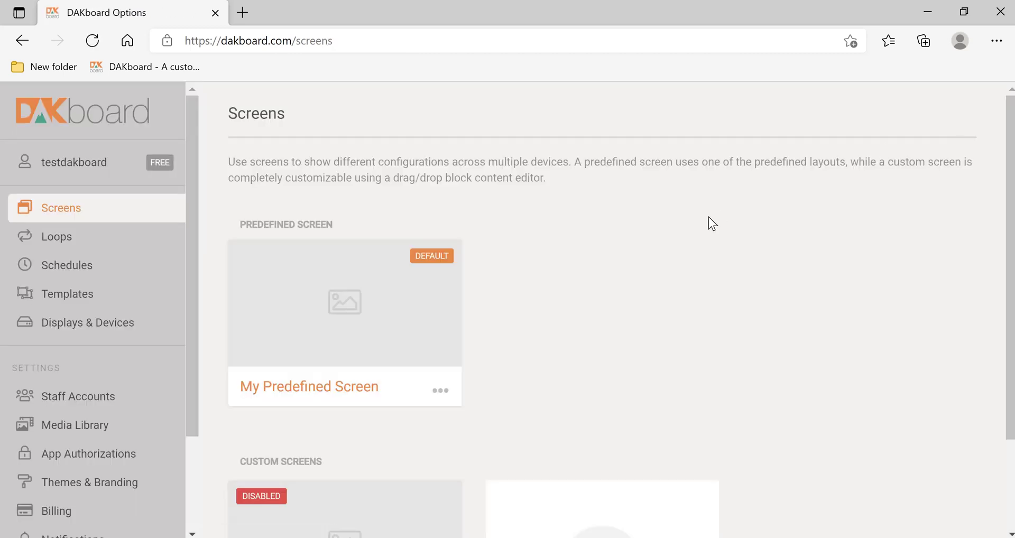
Step: In My Predefined Screen's weather settings, try Dark Sky as the source and dismiss its upgrade notice
{"action": "left_click", "coordinate": [437, 391]}
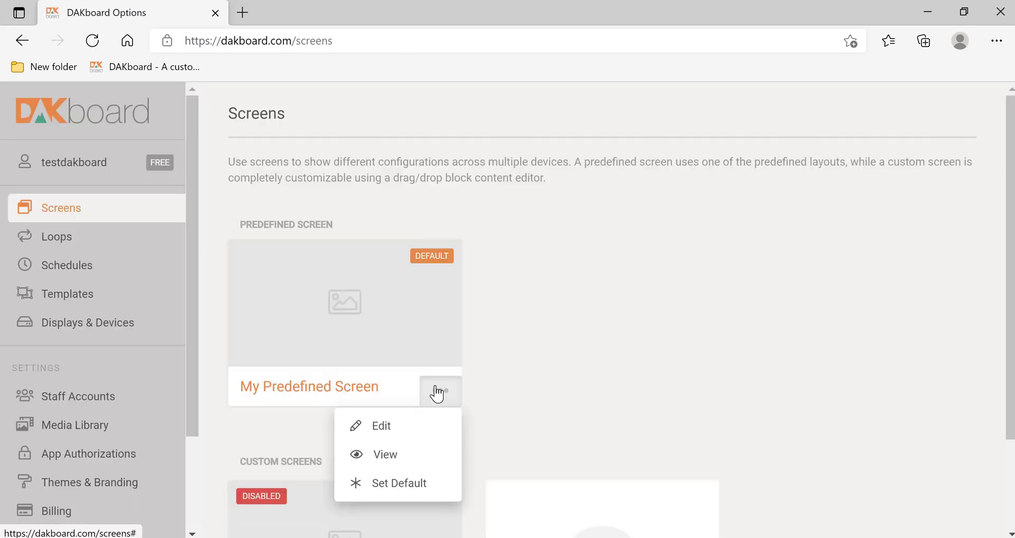
{"action": "left_click", "coordinate": [382, 427]}
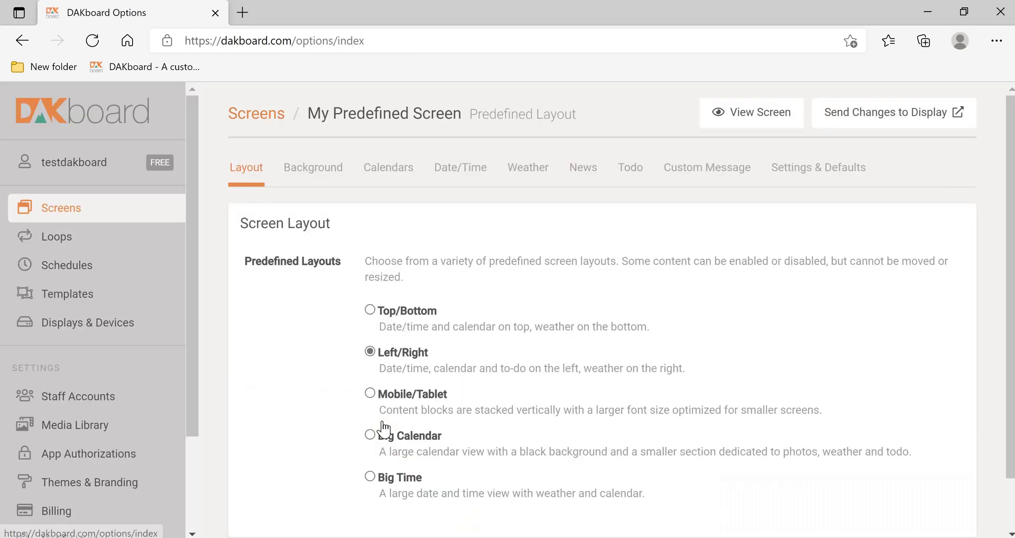
{"action": "left_click", "coordinate": [522, 170]}
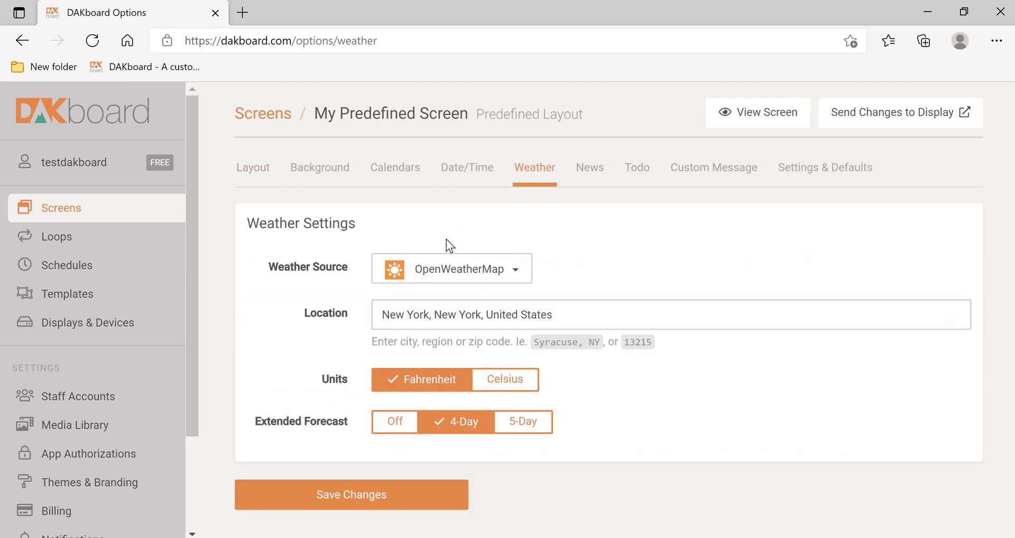
{"action": "left_click", "coordinate": [454, 274]}
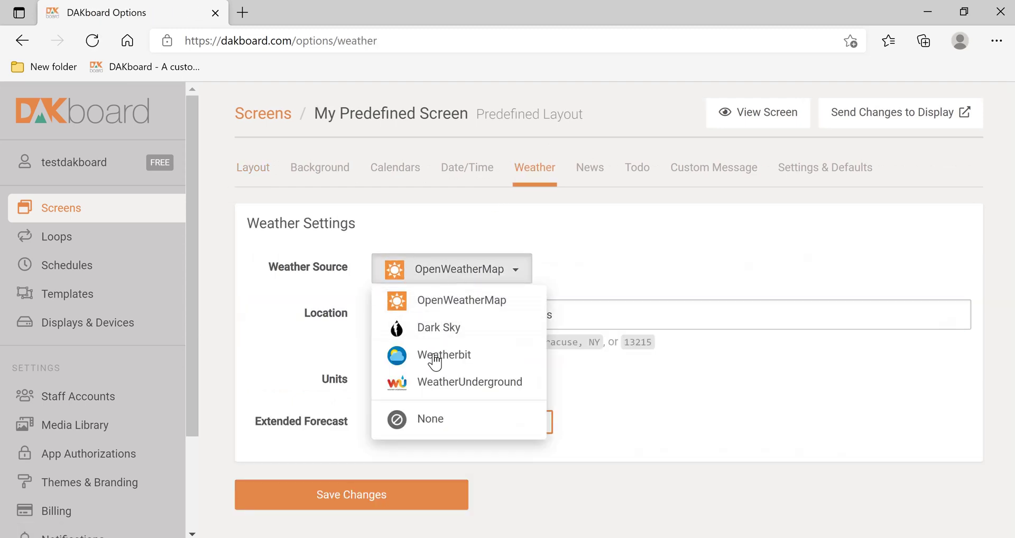
{"action": "left_click", "coordinate": [453, 329]}
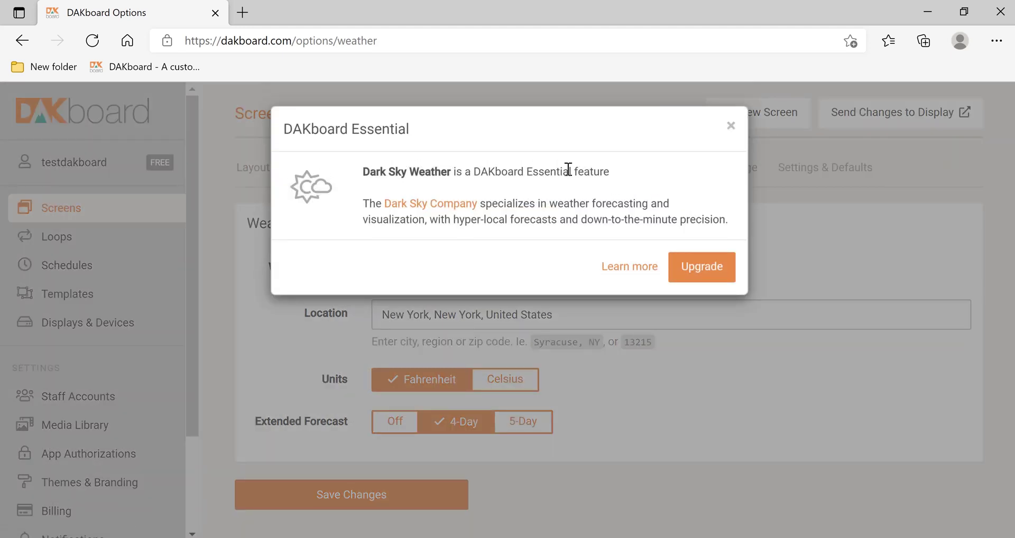
{"action": "left_click", "coordinate": [732, 128]}
Step: Try Weatherbit and WeatherUnderground, then keep OpenWeatherMap for New York and save
{"action": "left_click", "coordinate": [477, 276]}
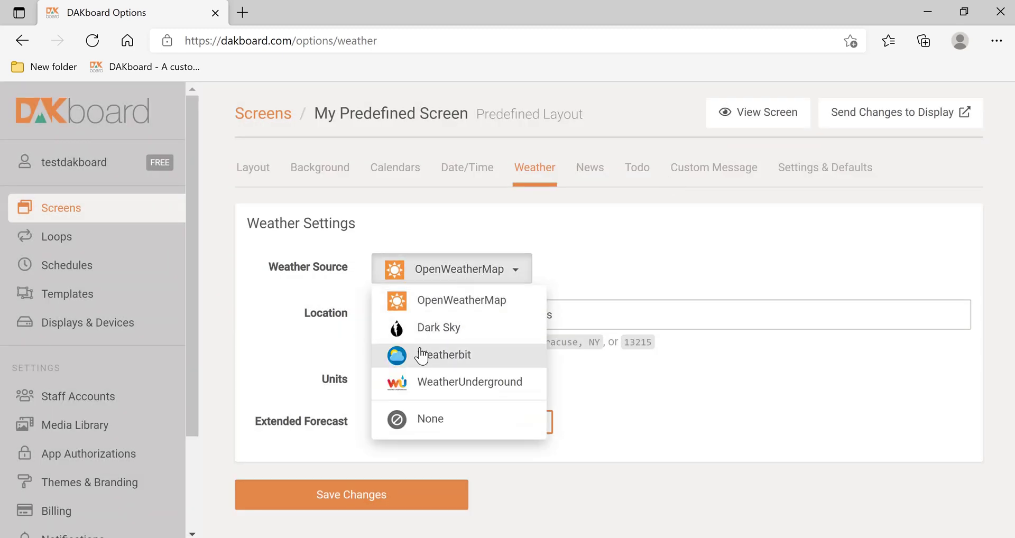
{"action": "left_click", "coordinate": [421, 356]}
{"action": "left_click", "coordinate": [733, 126]}
{"action": "left_click", "coordinate": [462, 277]}
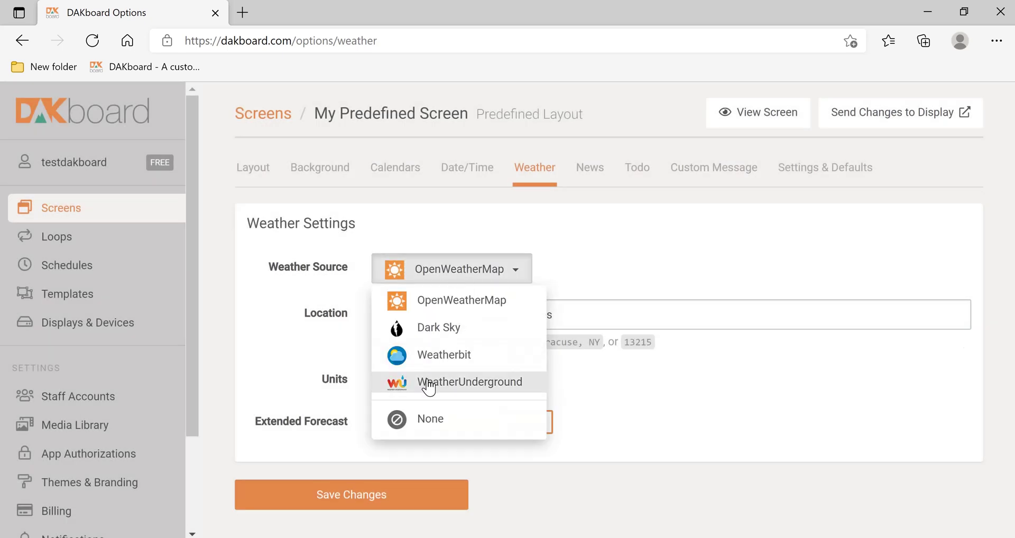
{"action": "left_click", "coordinate": [430, 382]}
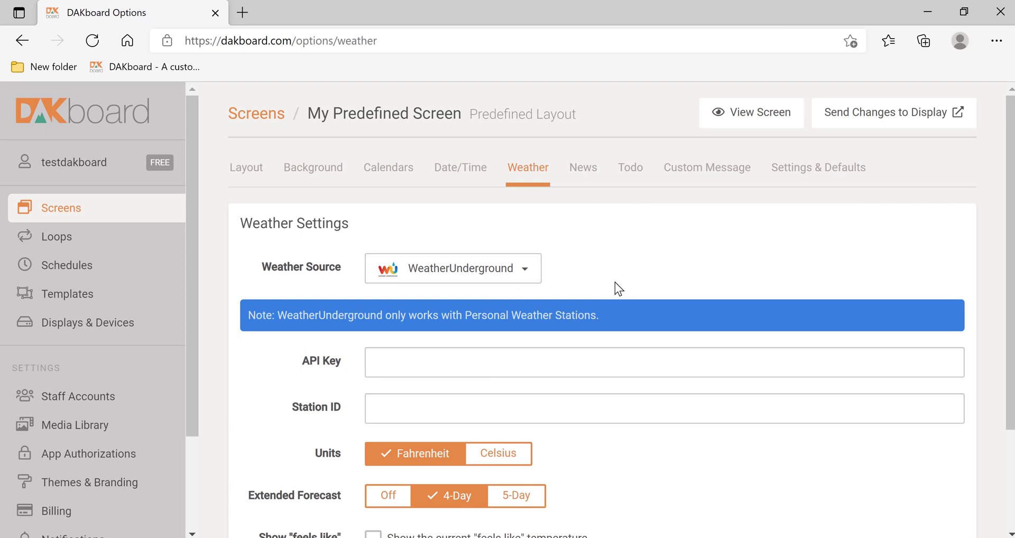
{"action": "left_click", "coordinate": [524, 270]}
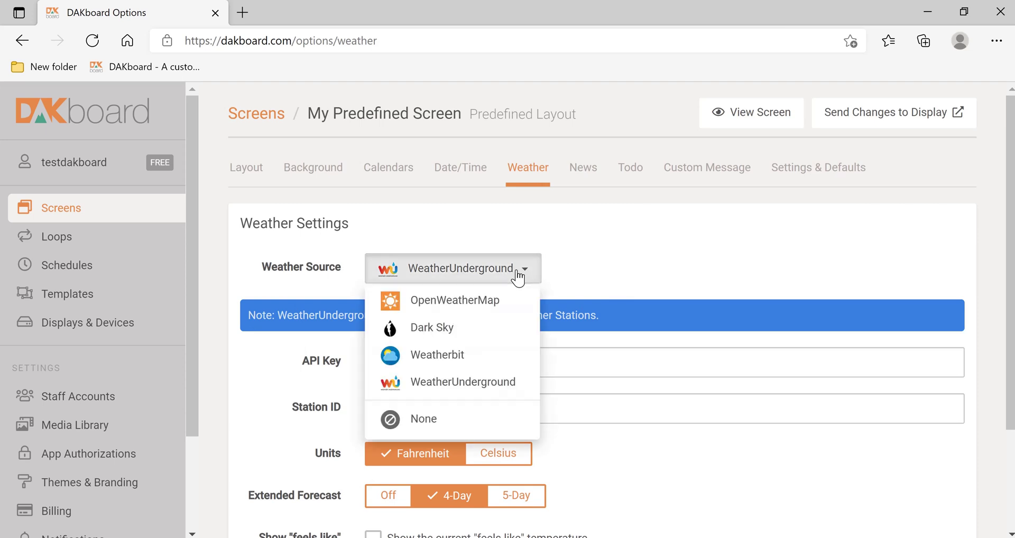
{"action": "left_click", "coordinate": [456, 301]}
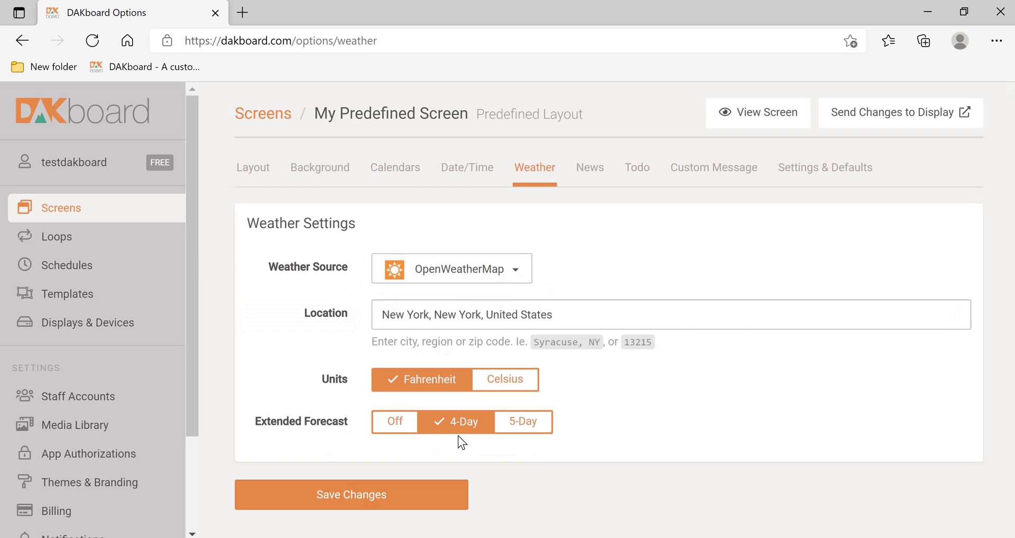
{"action": "left_click", "coordinate": [364, 502]}
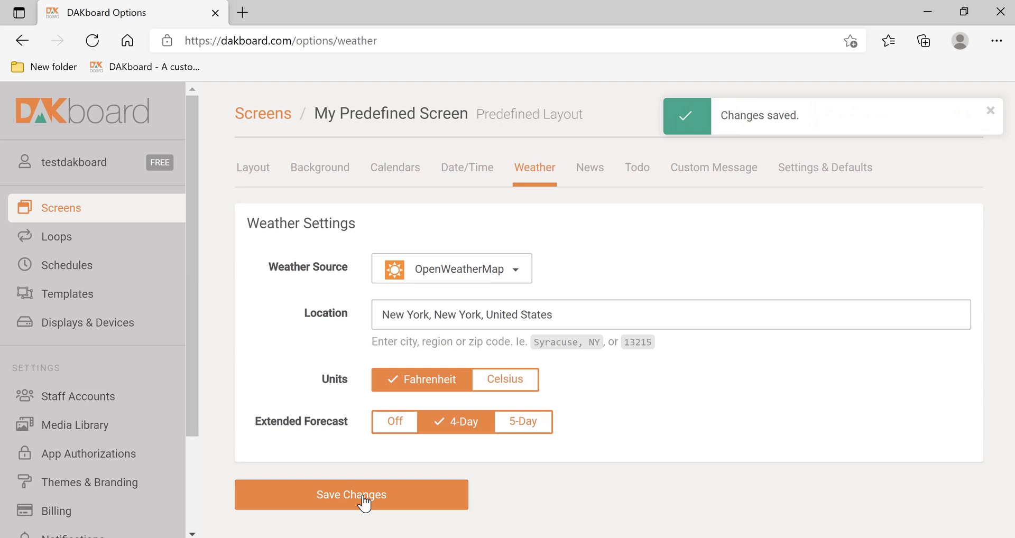
Step: Enable RSS with a 'Weather Alerts' feed from alerts.weather.gov, save, and send to the display
{"action": "left_click", "coordinate": [582, 172]}
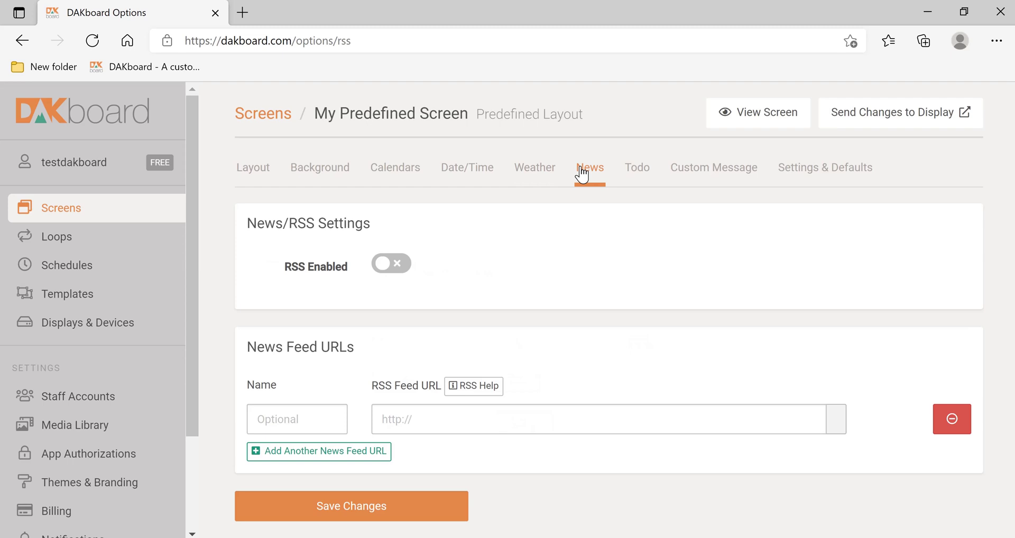
{"action": "left_click", "coordinate": [383, 270]}
{"action": "left_click", "coordinate": [413, 425]}
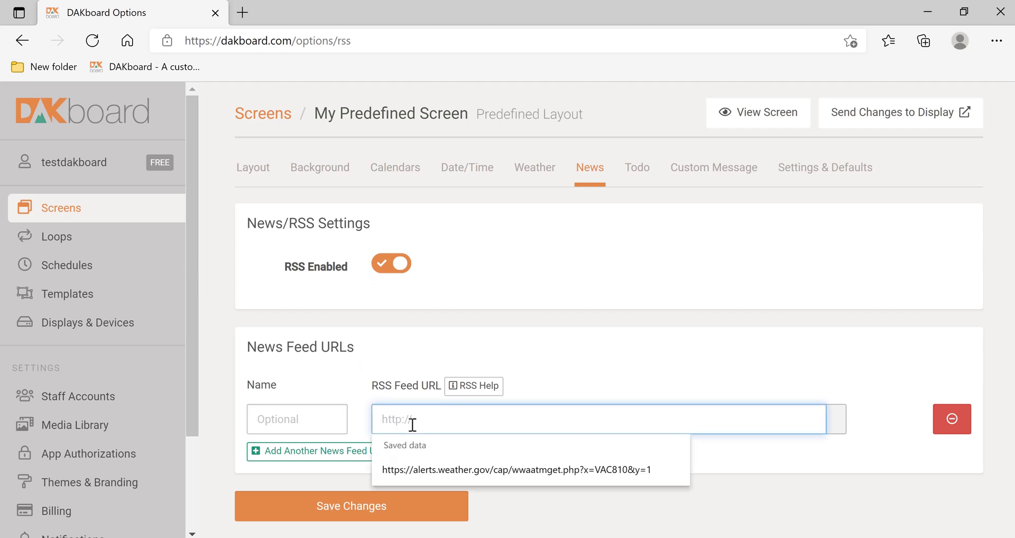
{"action": "left_click", "coordinate": [478, 470]}
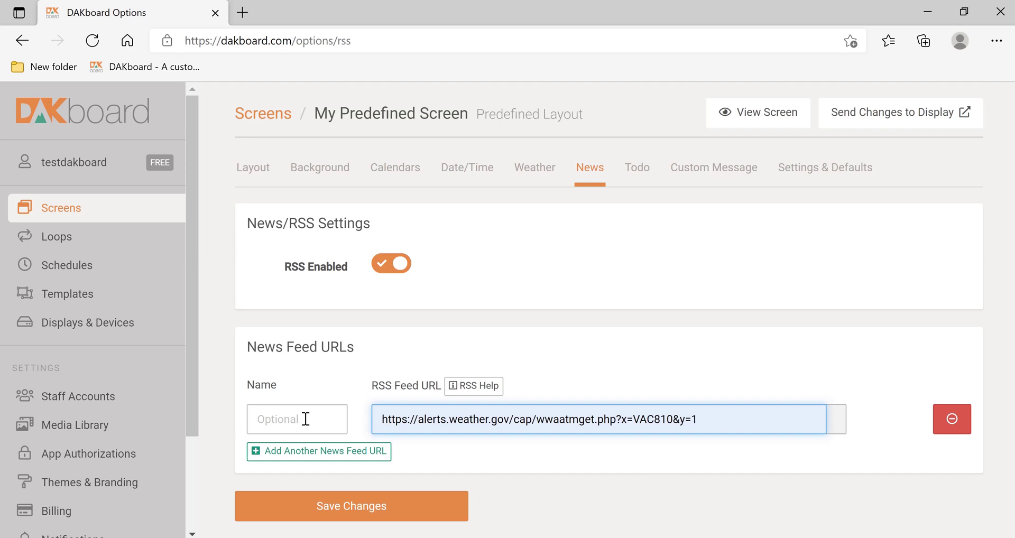
{"action": "left_click", "coordinate": [305, 419]}
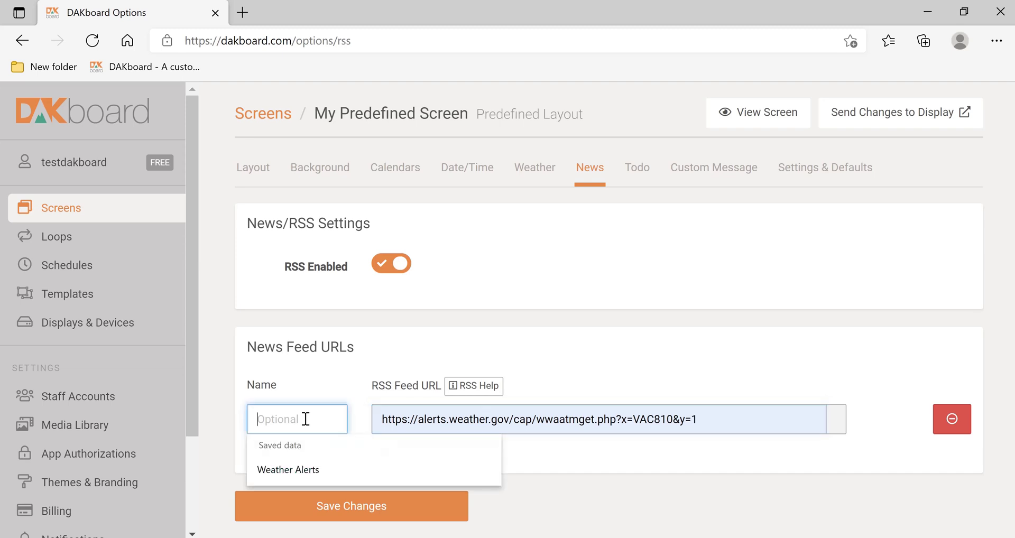
{"action": "left_click", "coordinate": [290, 469]}
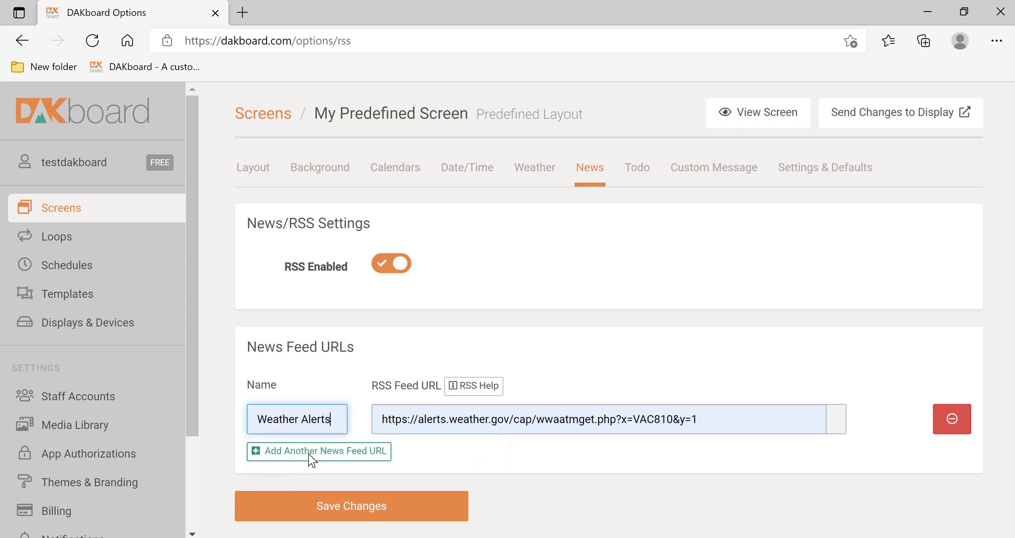
{"action": "left_click", "coordinate": [358, 522]}
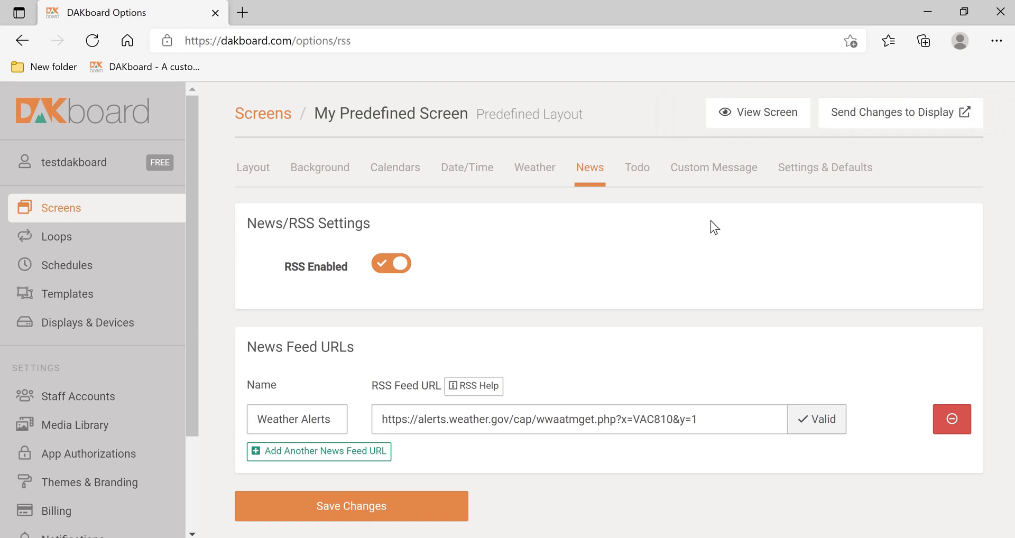
{"action": "left_click", "coordinate": [865, 117]}
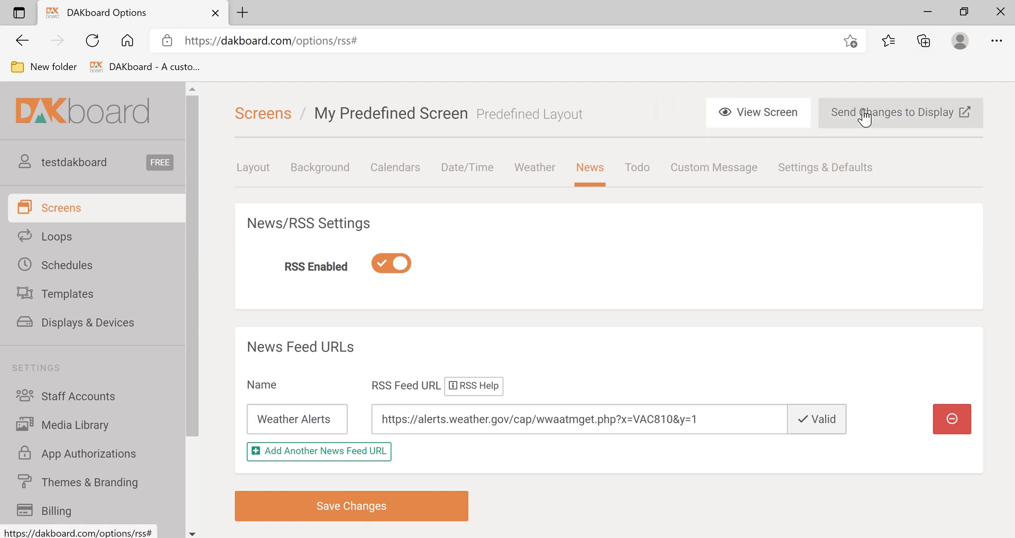
Step: Preview the screen showing the Weather Alerts feed, then return to the Screens page
{"action": "left_click", "coordinate": [791, 121]}
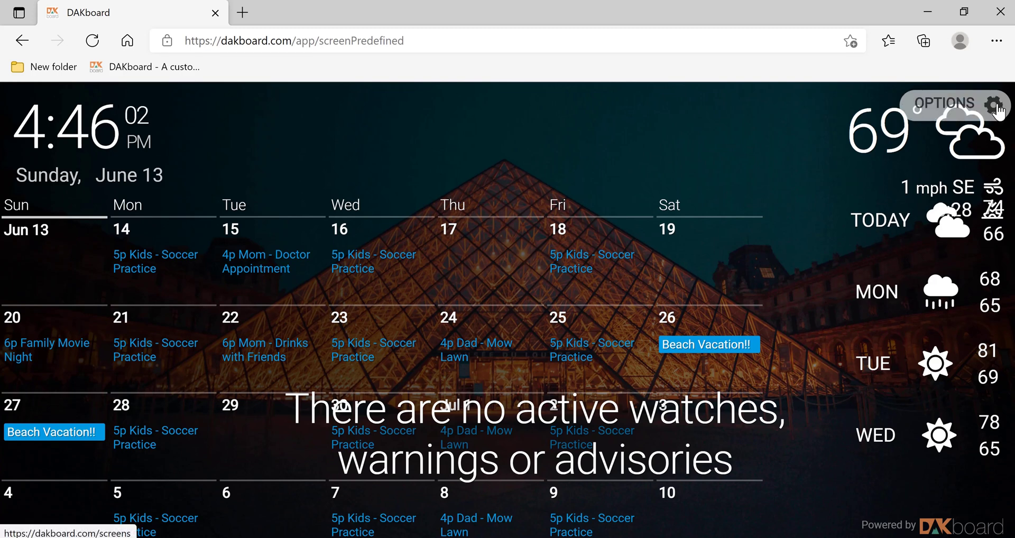
{"action": "left_click", "coordinate": [998, 106]}
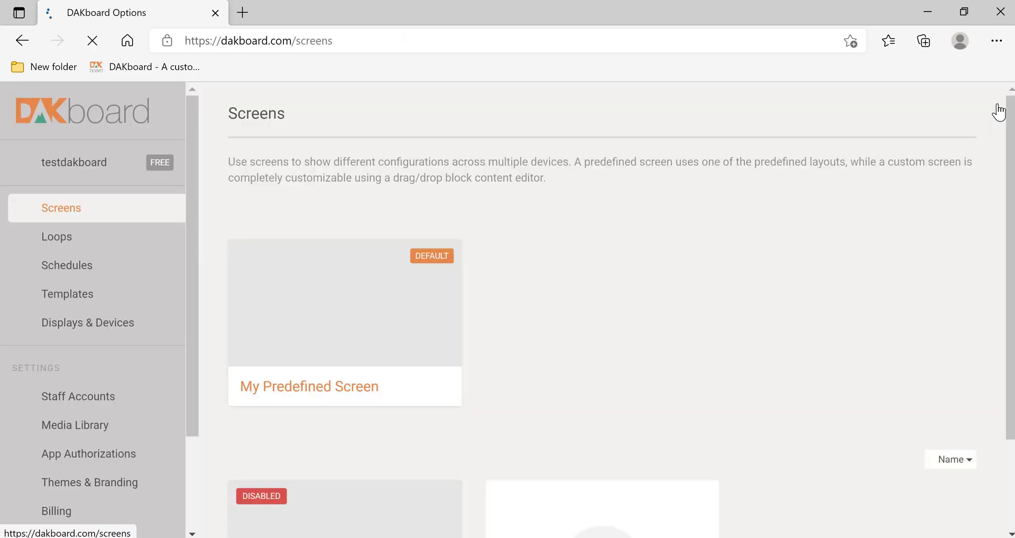
Step: Switch Calendar Enabled off on My Predefined Screen and save the change
{"action": "left_click", "coordinate": [362, 313]}
{"action": "left_click", "coordinate": [386, 174]}
{"action": "left_click", "coordinate": [390, 274]}
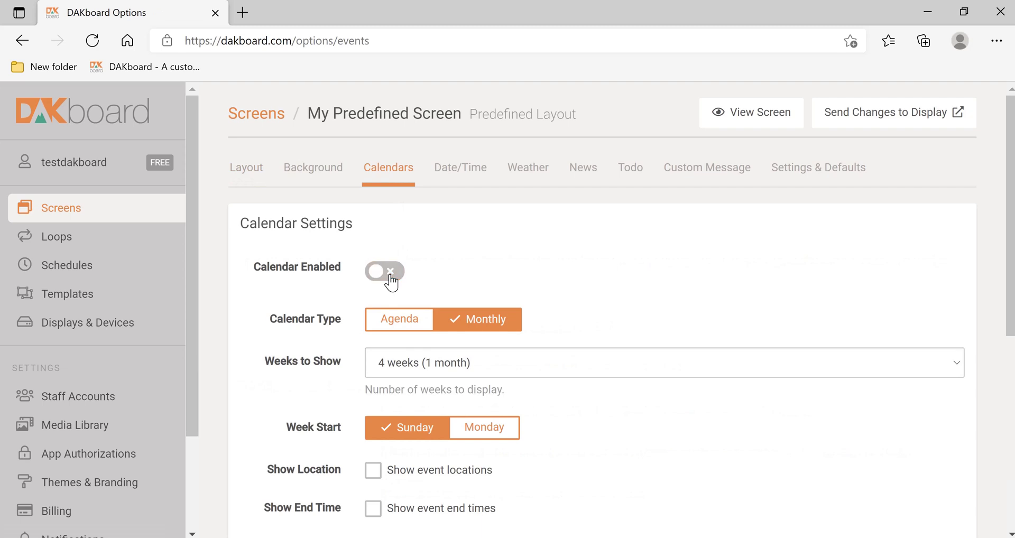
{"action": "scroll", "coordinate": [390, 281], "scroll_direction": "down", "scroll_amount": 5}
{"action": "scroll", "coordinate": [344, 473], "scroll_direction": "down", "scroll_amount": 1}
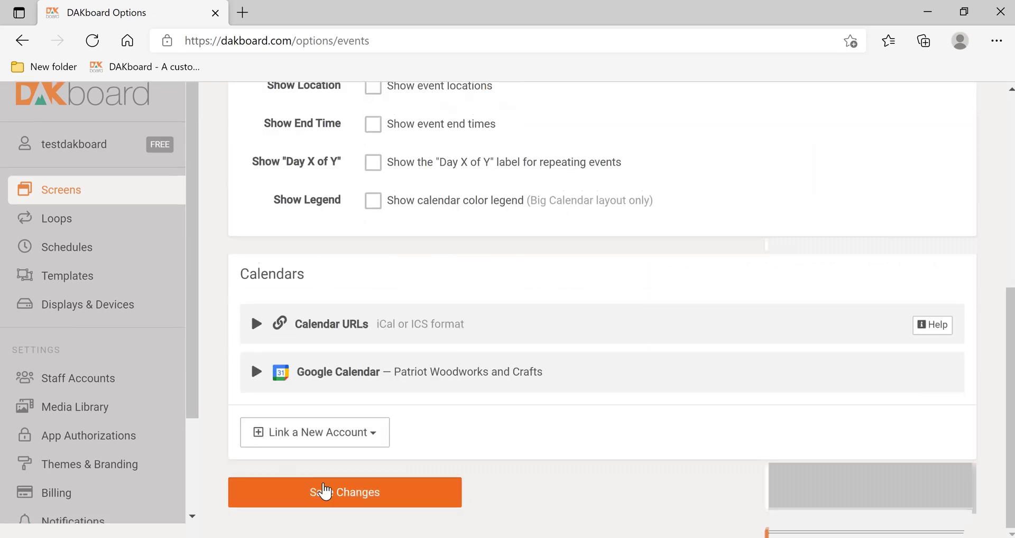
{"action": "left_click", "coordinate": [292, 511]}
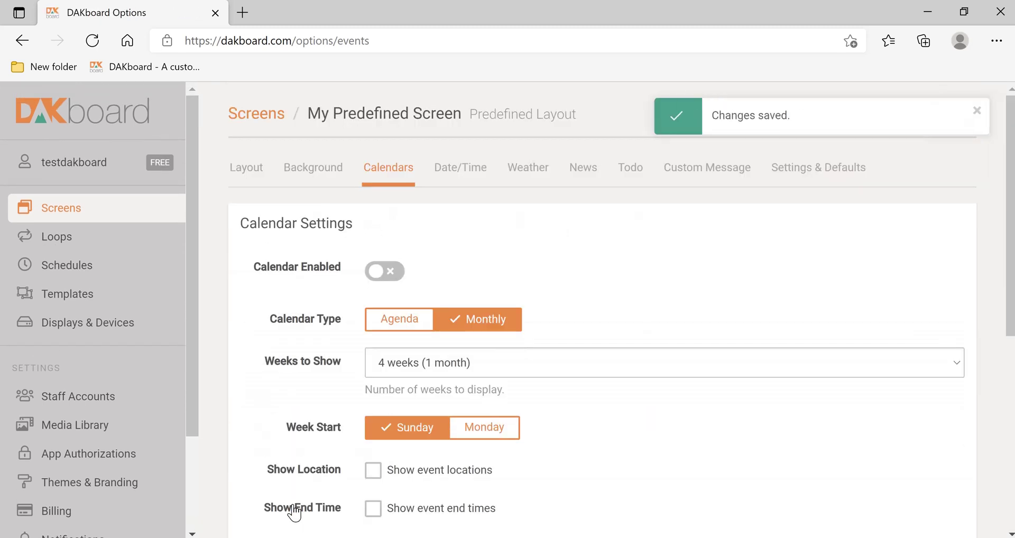
Step: Send the changes to the display, preview the screen, then reopen its settings
{"action": "left_click", "coordinate": [977, 111]}
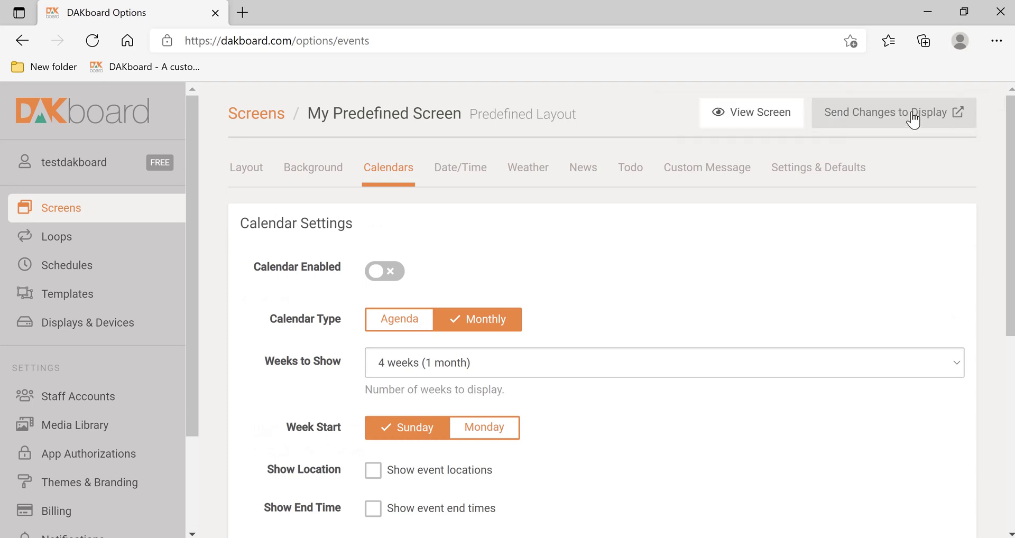
{"action": "left_click", "coordinate": [913, 120]}
{"action": "left_click", "coordinate": [753, 119]}
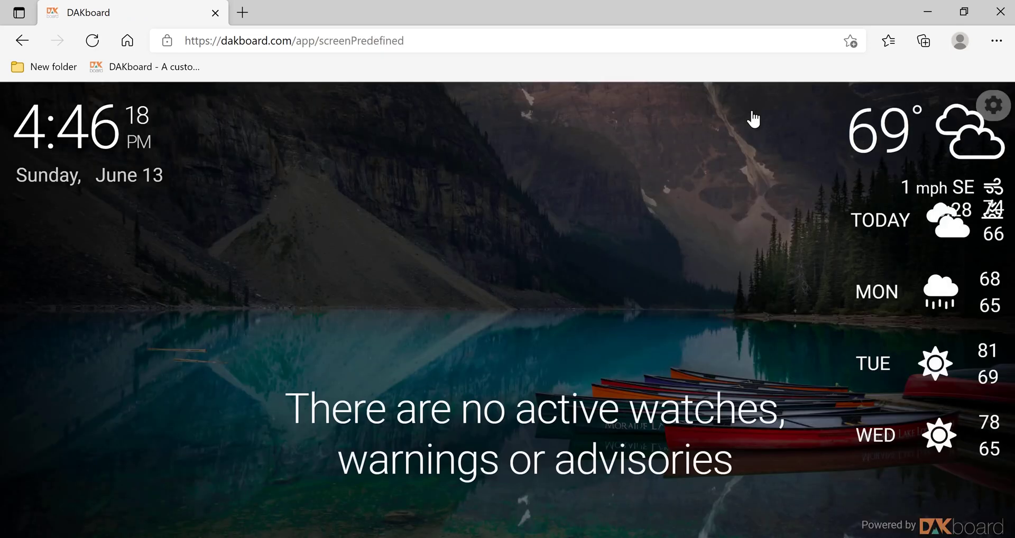
{"action": "left_click", "coordinate": [999, 110]}
{"action": "left_click", "coordinate": [347, 301]}
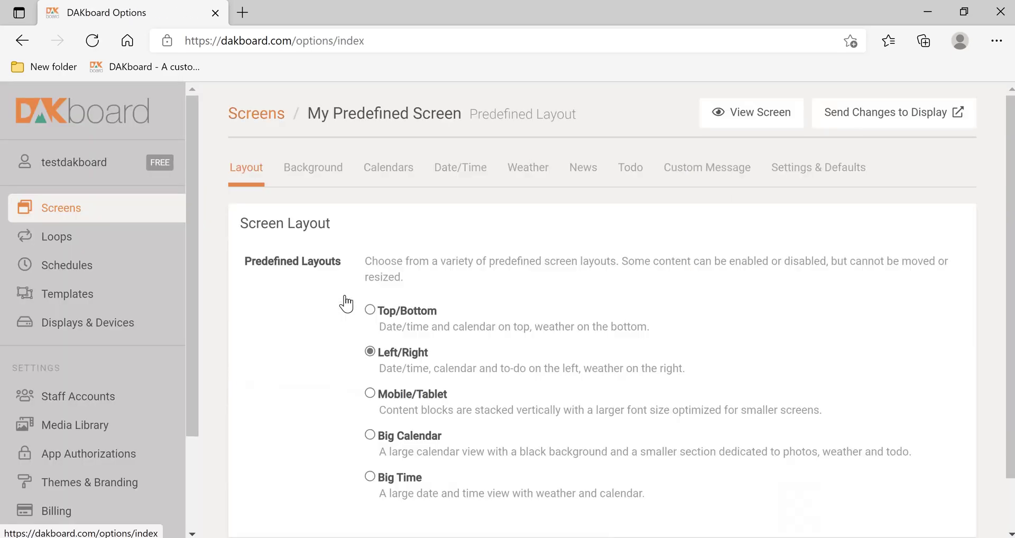
Step: Re-enable the calendar and save the Calendars settings
{"action": "left_click", "coordinate": [387, 173]}
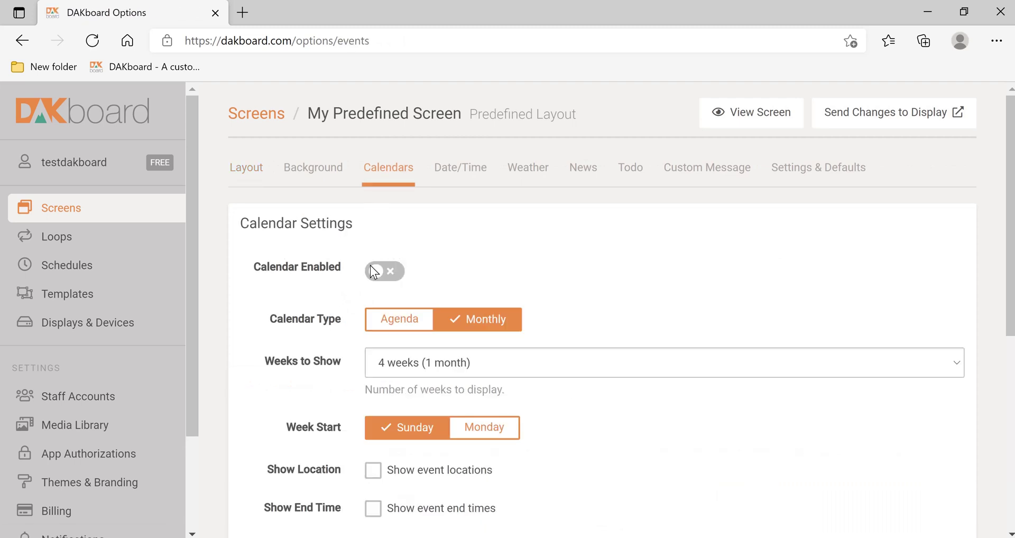
{"action": "left_click", "coordinate": [385, 272]}
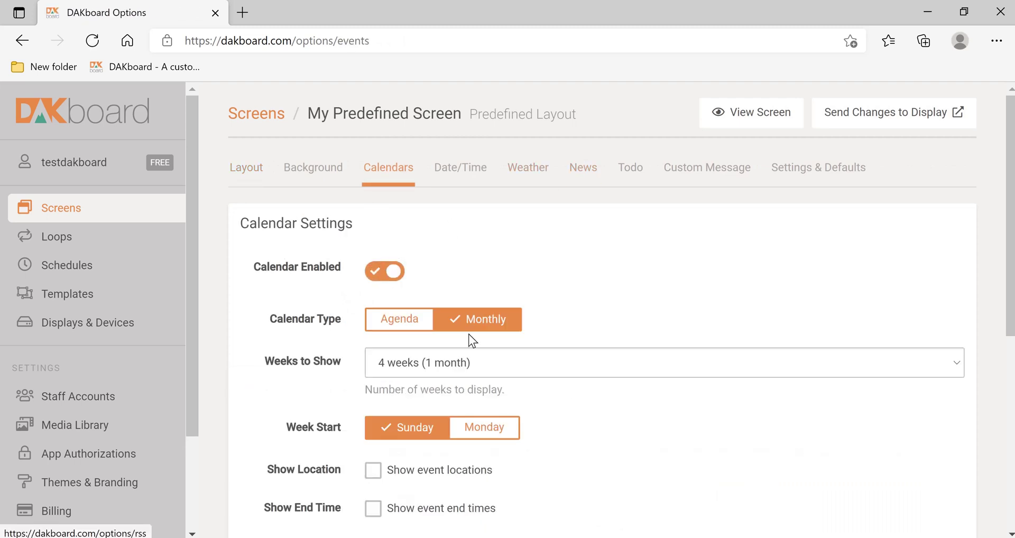
{"action": "scroll", "coordinate": [427, 458], "scroll_direction": "down", "scroll_amount": 7}
{"action": "left_click", "coordinate": [335, 511]}
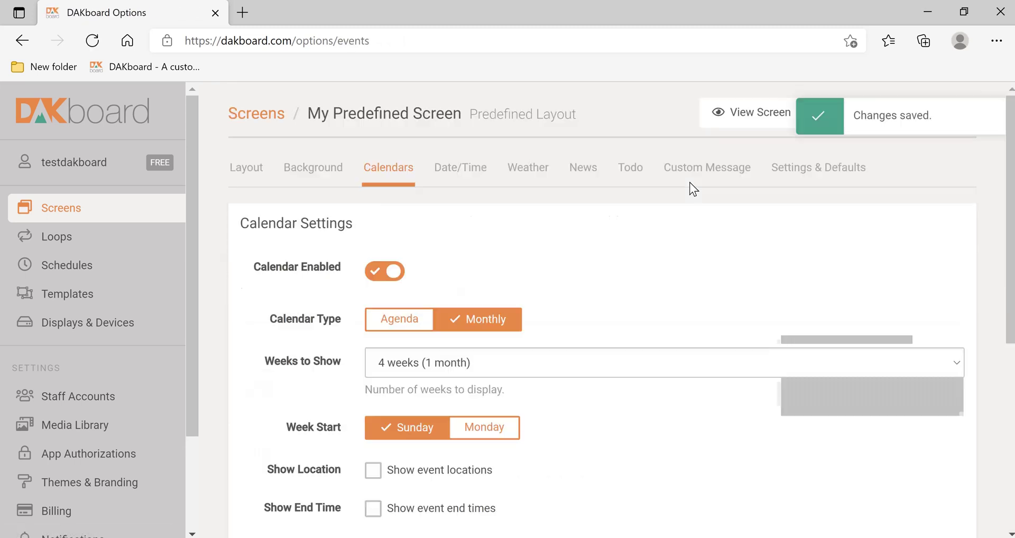
Step: Switch RSS Enabled off in the News settings and save
{"action": "left_click", "coordinate": [592, 178]}
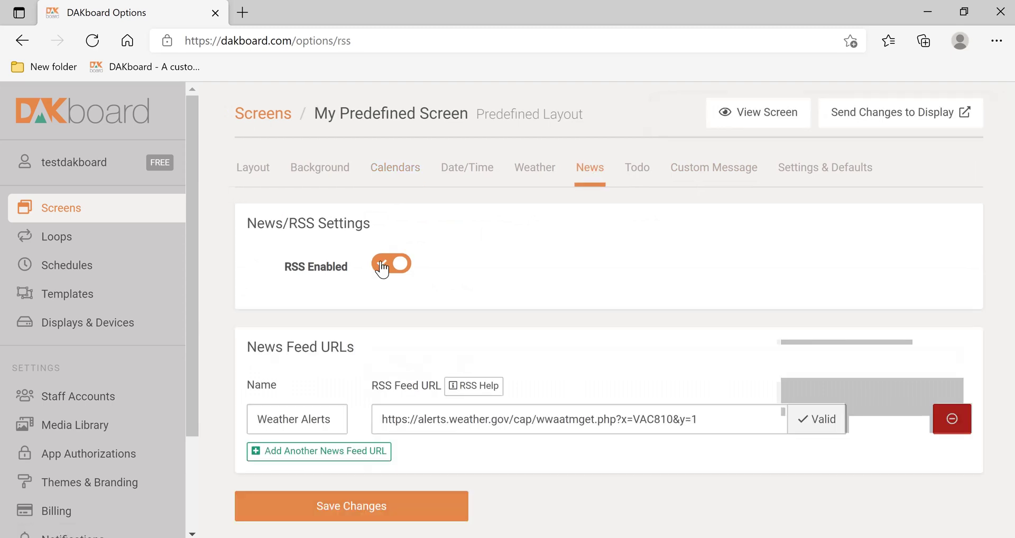
{"action": "left_click", "coordinate": [384, 271]}
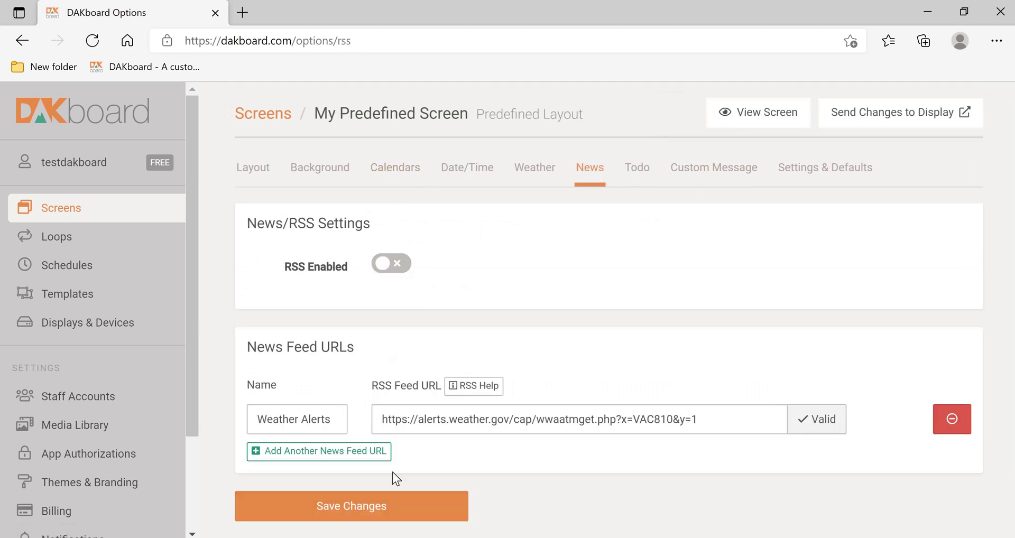
{"action": "left_click", "coordinate": [346, 521]}
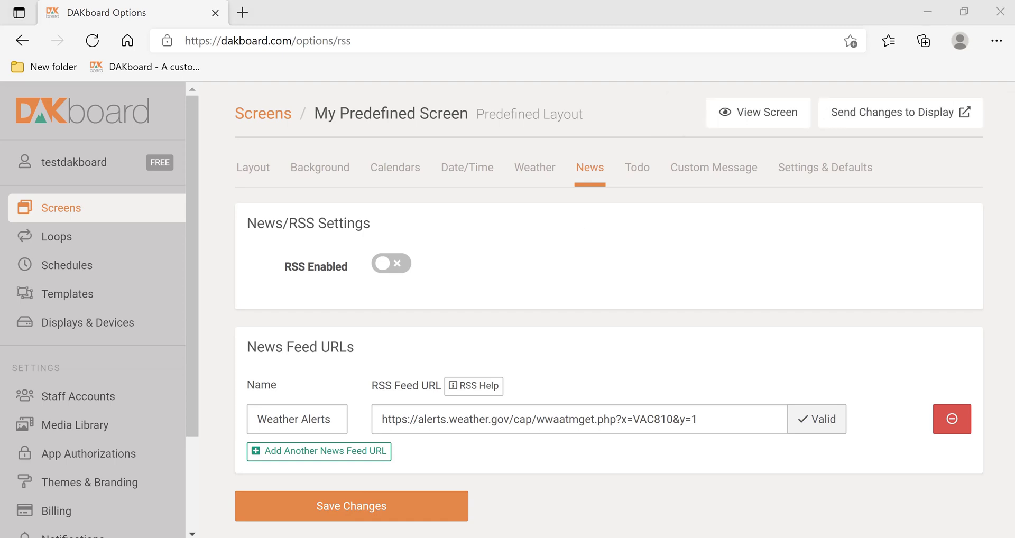
Step: Open the To-Do settings and check the source list, leaving Todoist selected
{"action": "left_click", "coordinate": [641, 167]}
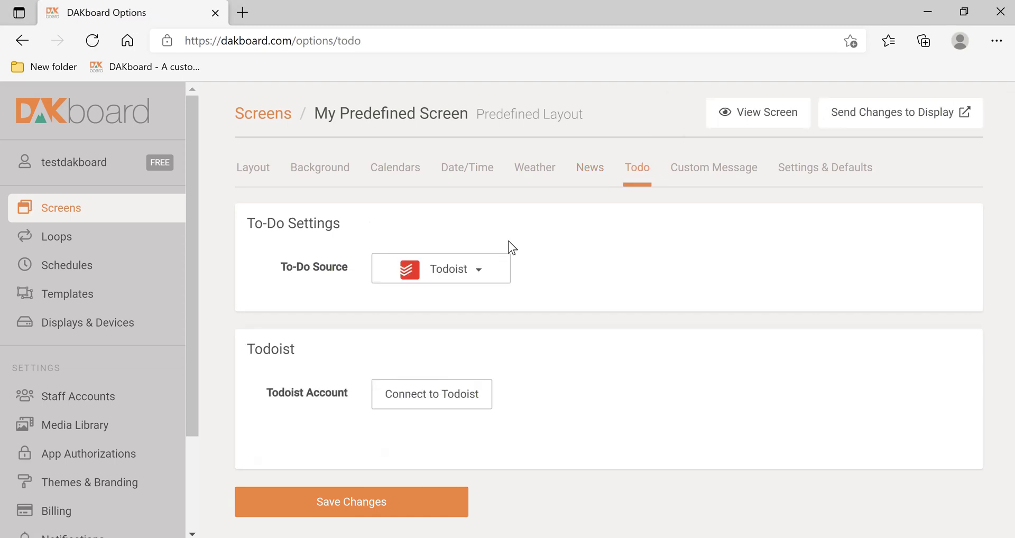
{"action": "left_click", "coordinate": [453, 271]}
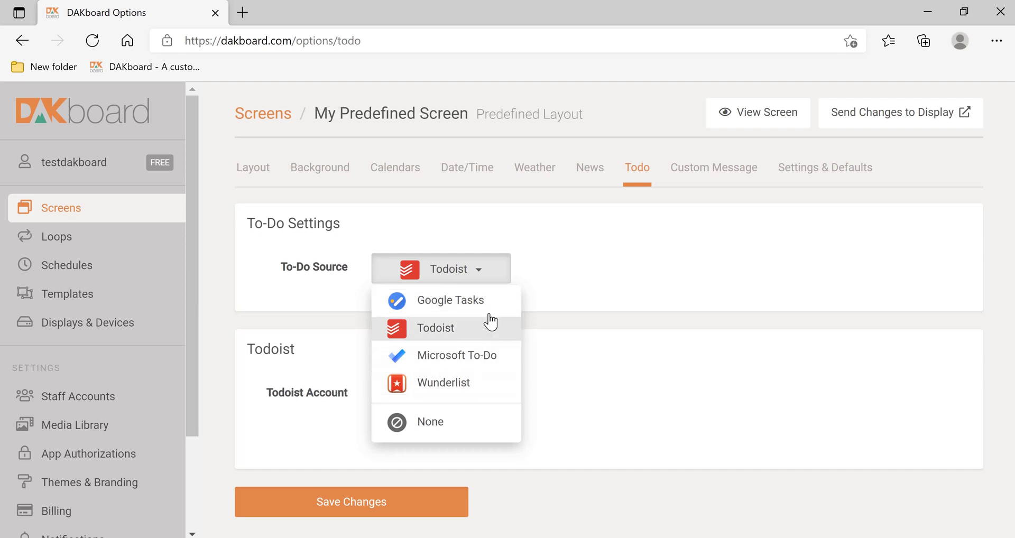
{"action": "left_click", "coordinate": [631, 254]}
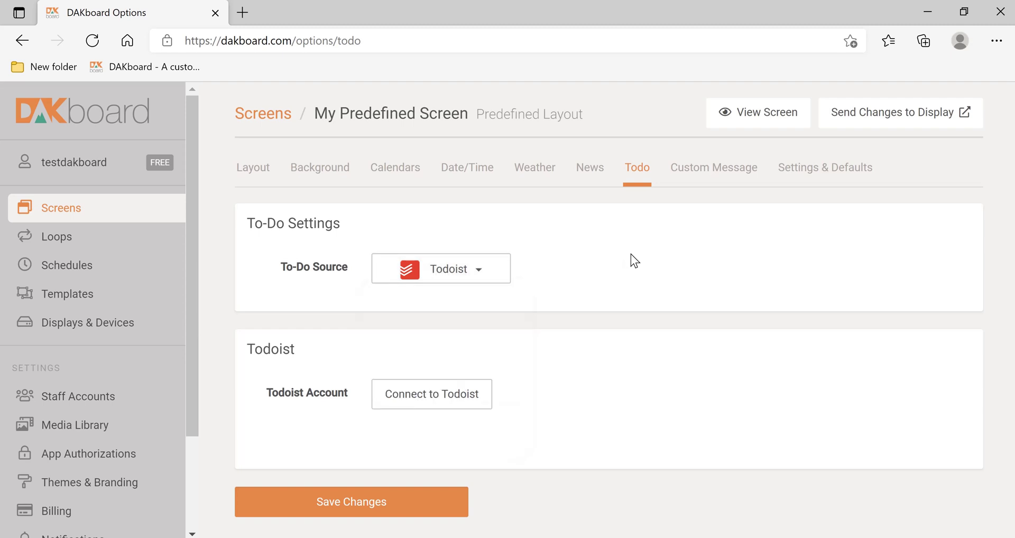
Step: Enable the custom message 'Patriot Woodworks and Crafts LLC' at Top placement and save it
{"action": "left_click", "coordinate": [724, 179]}
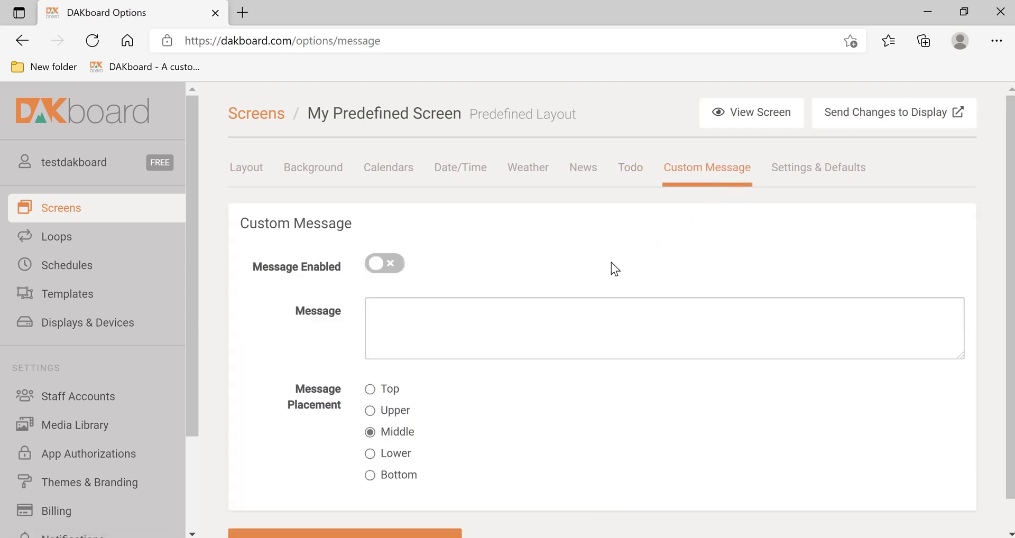
{"action": "left_click", "coordinate": [381, 271]}
{"action": "left_click", "coordinate": [435, 339]}
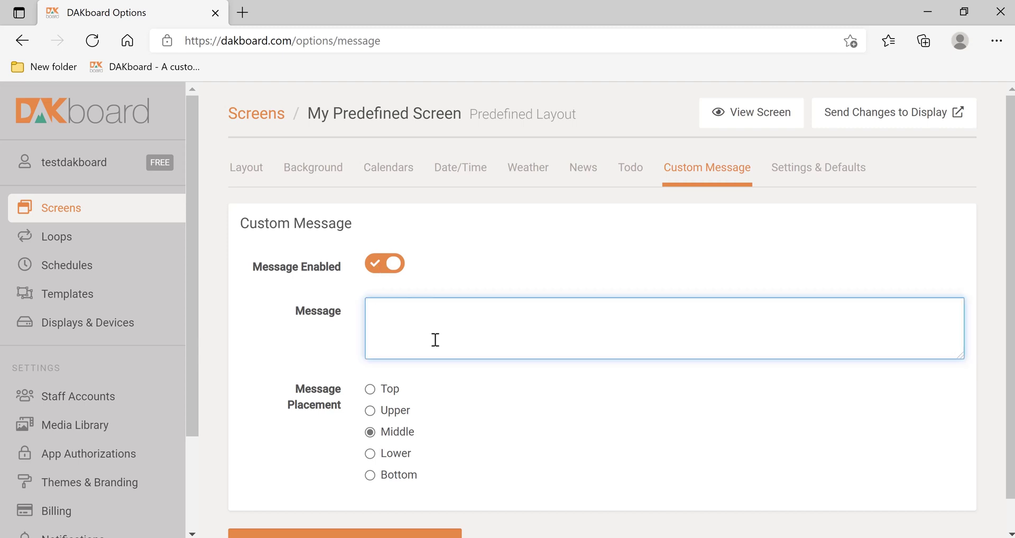
{"action": "type", "text": "Patriot Woodwork"}
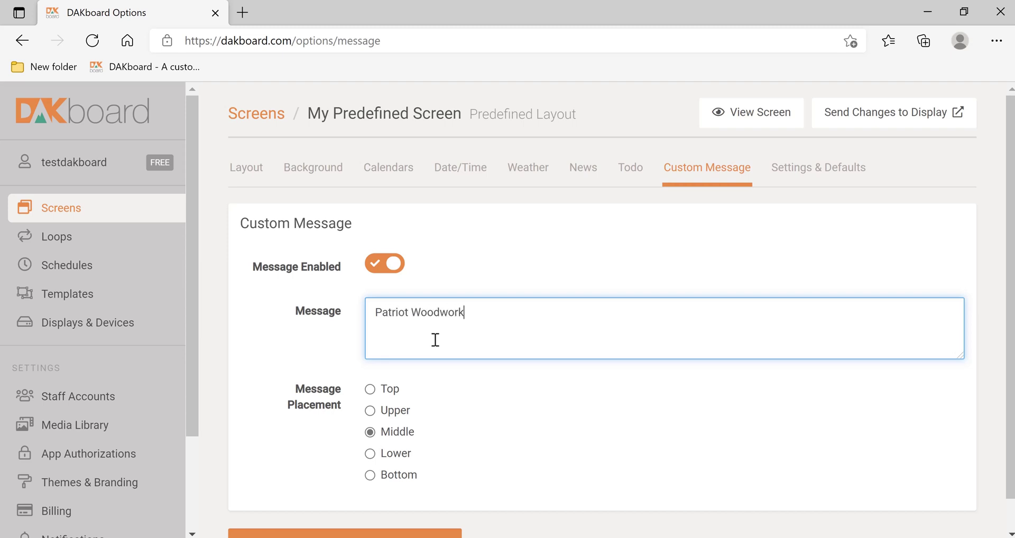
{"action": "type", "text": "s and Crafts LLC"}
{"action": "left_click", "coordinate": [372, 389]}
{"action": "scroll", "coordinate": [322, 484], "scroll_direction": "down", "scroll_amount": 1}
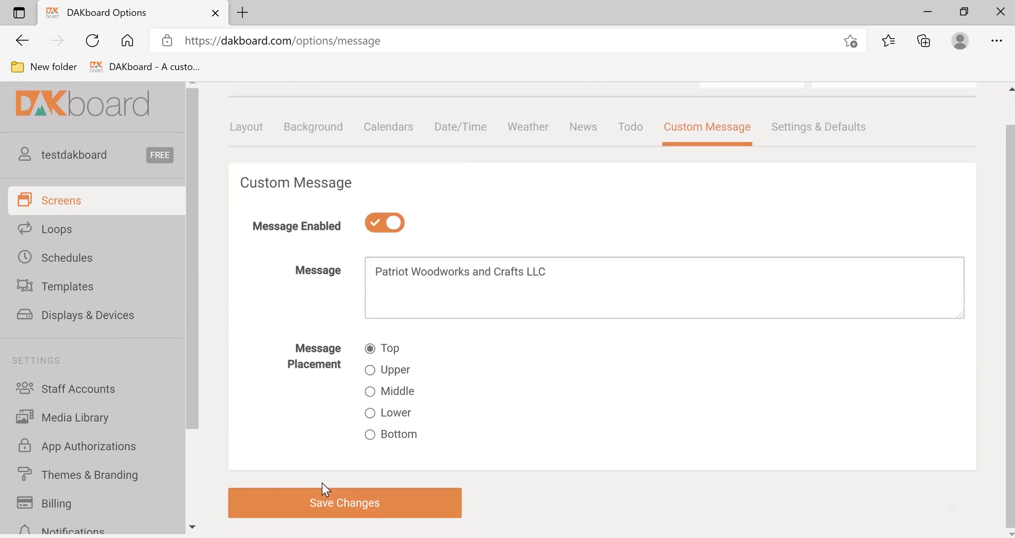
{"action": "left_click", "coordinate": [276, 514]}
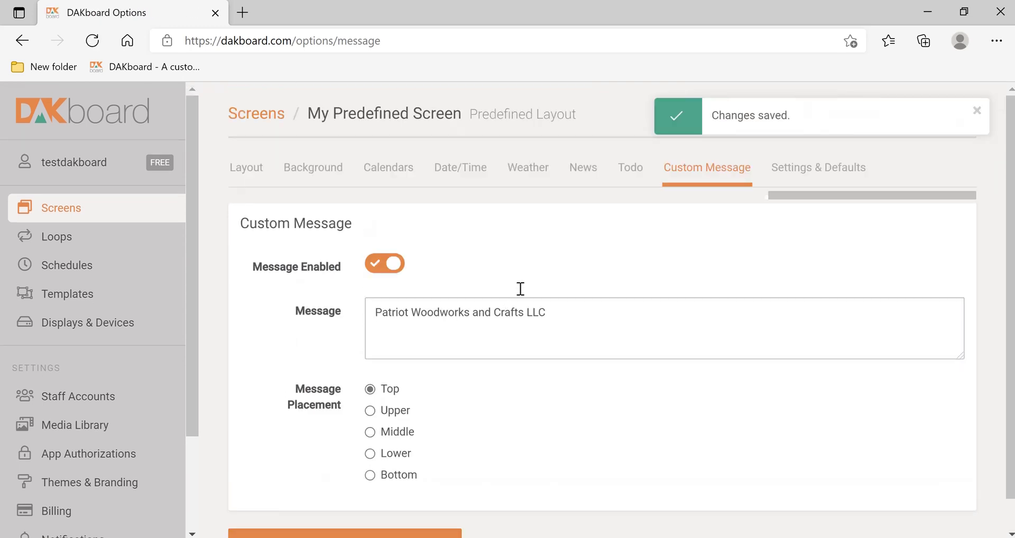
Step: Turn the calendar off and save the Calendars settings
{"action": "left_click", "coordinate": [385, 180]}
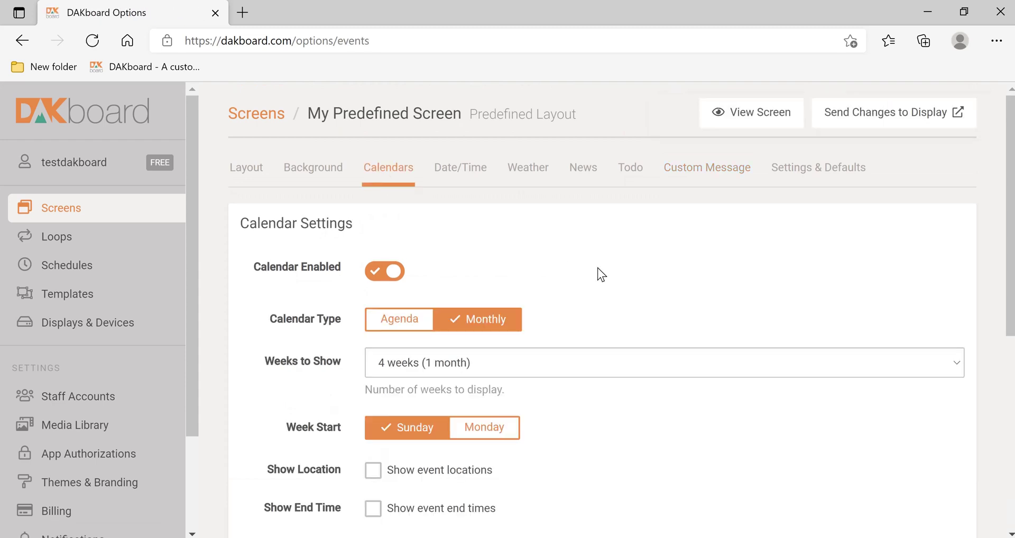
{"action": "left_click", "coordinate": [382, 275]}
{"action": "scroll", "coordinate": [381, 280], "scroll_direction": "down", "scroll_amount": 7}
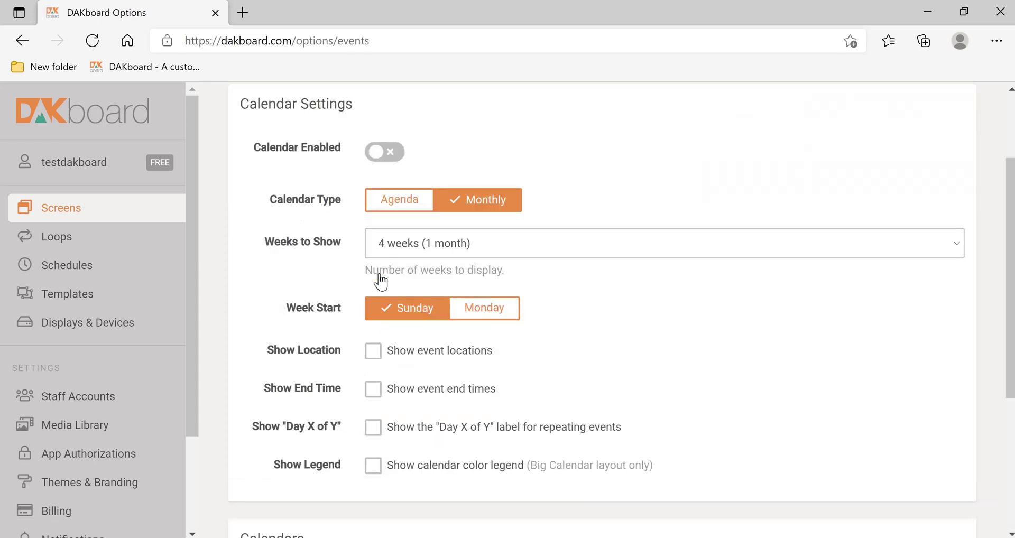
{"action": "left_click", "coordinate": [329, 517]}
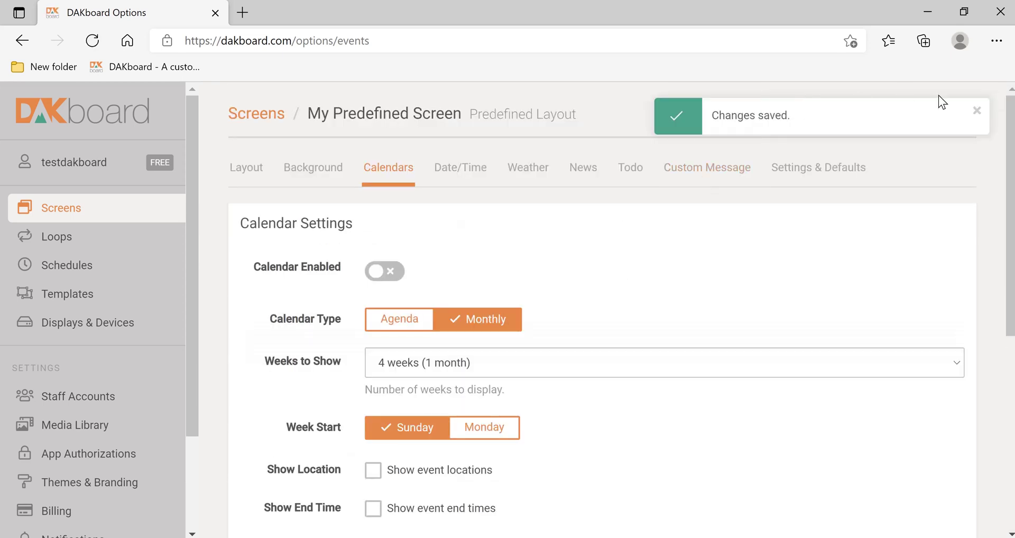
Step: Preview the screen with the top message, then return to the Screens page
{"action": "left_click", "coordinate": [977, 113]}
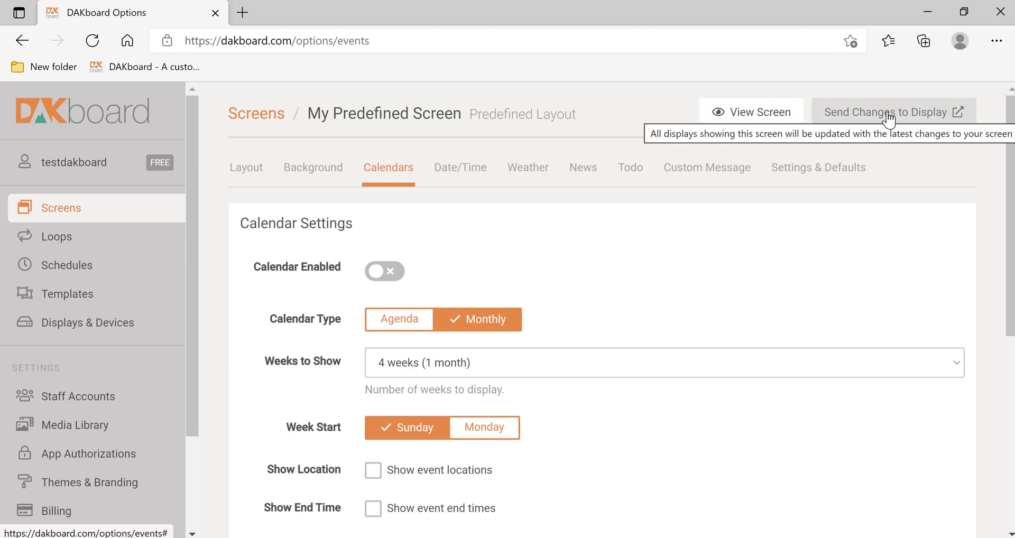
{"action": "left_click", "coordinate": [761, 113]}
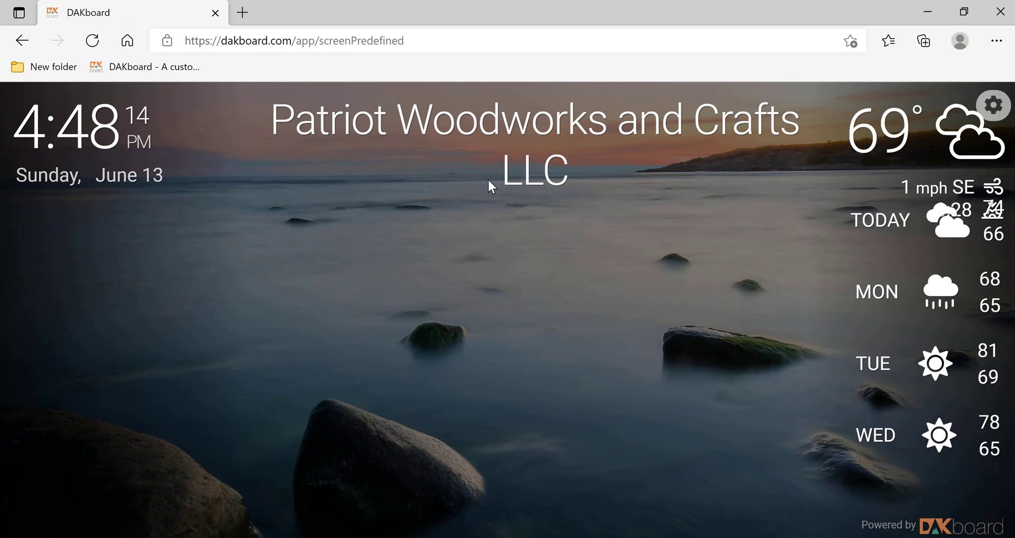
{"action": "left_click", "coordinate": [1006, 109]}
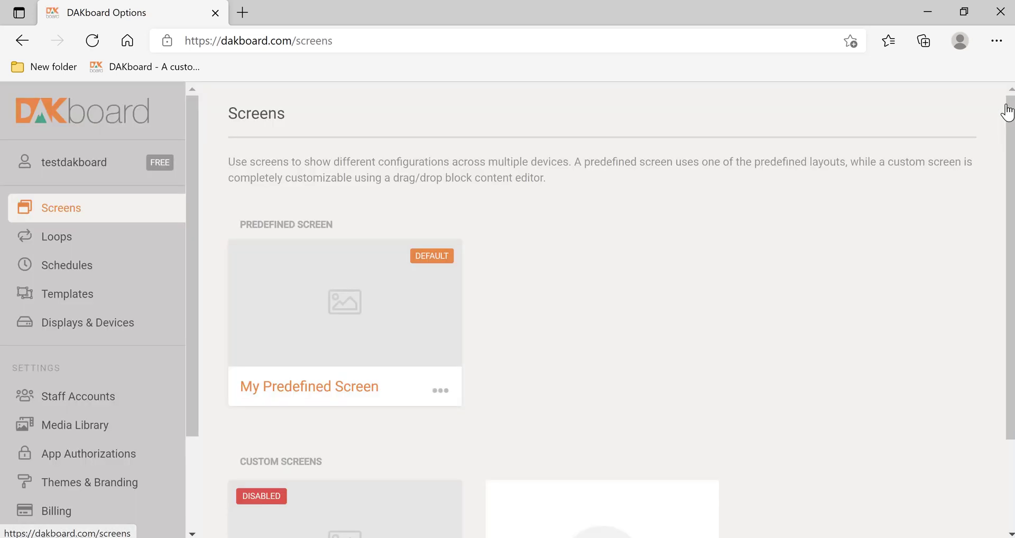
Step: Open My Predefined Screen, turn the calendar on, and save
{"action": "left_click", "coordinate": [328, 304]}
{"action": "left_click", "coordinate": [379, 174]}
{"action": "left_click", "coordinate": [386, 274]}
{"action": "scroll", "coordinate": [507, 270], "scroll_direction": "down", "scroll_amount": 8}
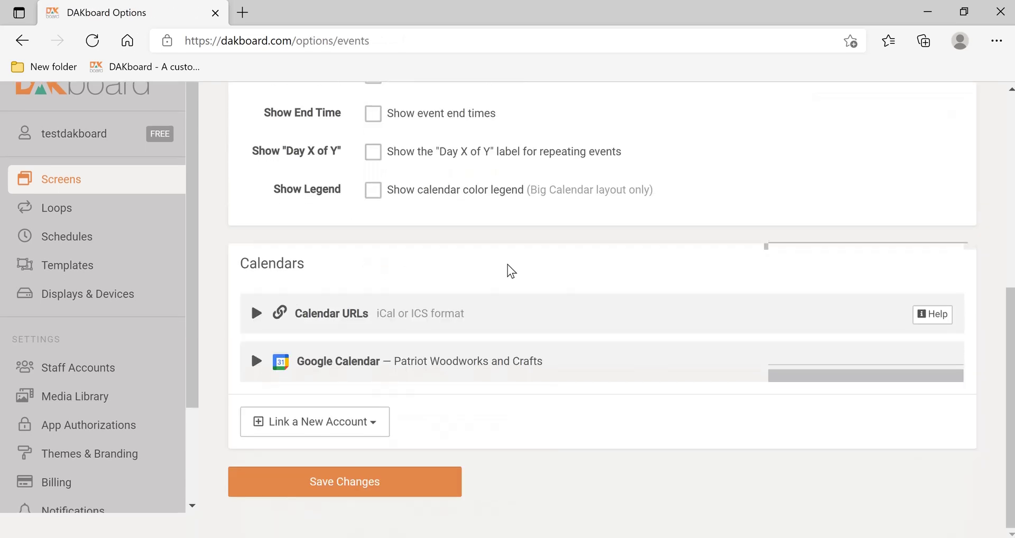
{"action": "left_click", "coordinate": [345, 511]}
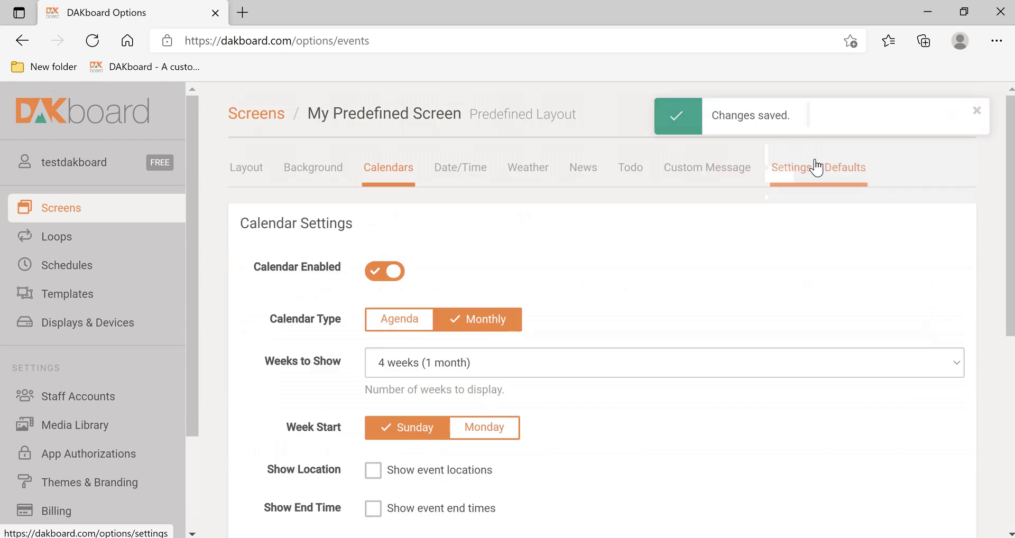
Step: Disable the custom message and save, keeping its text
{"action": "left_click", "coordinate": [669, 175]}
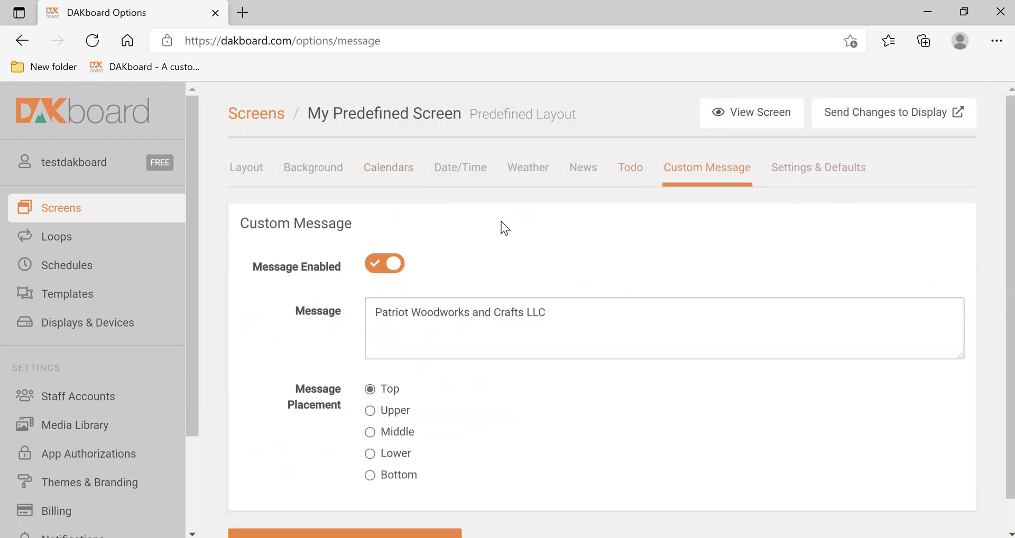
{"action": "left_click", "coordinate": [377, 266]}
{"action": "scroll", "coordinate": [343, 378], "scroll_direction": "down", "scroll_amount": 1}
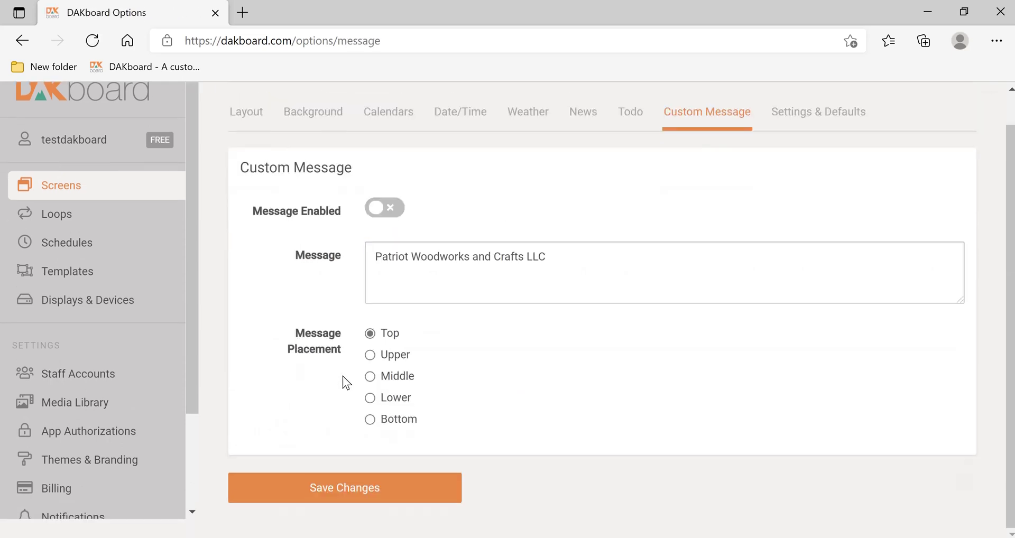
{"action": "left_click", "coordinate": [344, 510]}
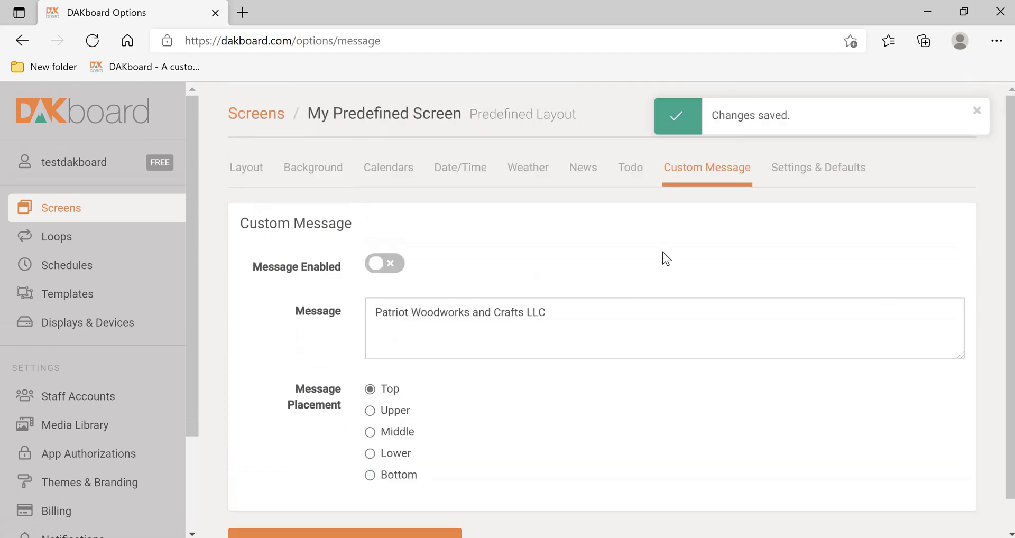
Step: Set Base Font Size to Small, save, send to the display, and preview the screen
{"action": "left_click", "coordinate": [823, 165]}
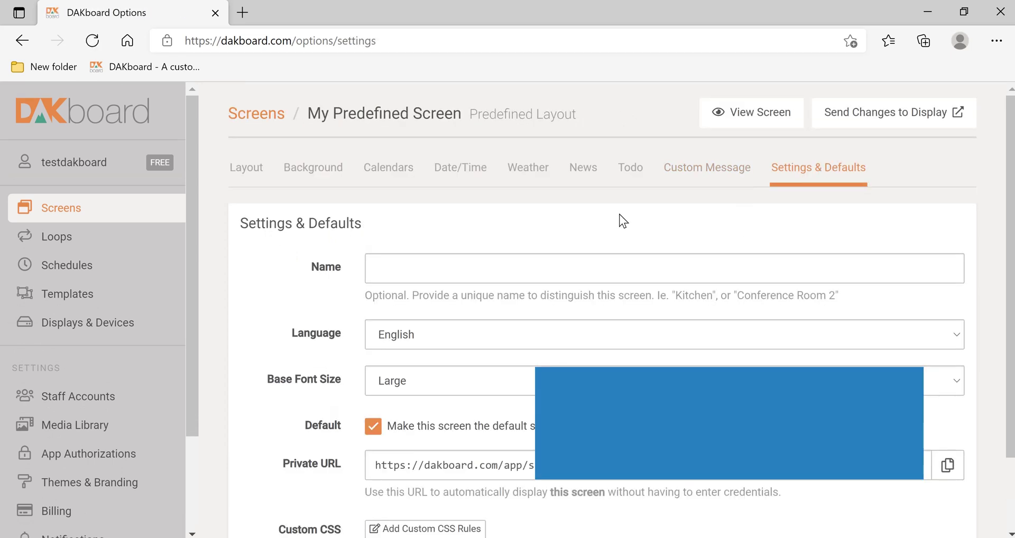
{"action": "scroll", "coordinate": [599, 218], "scroll_direction": "down", "scroll_amount": 2}
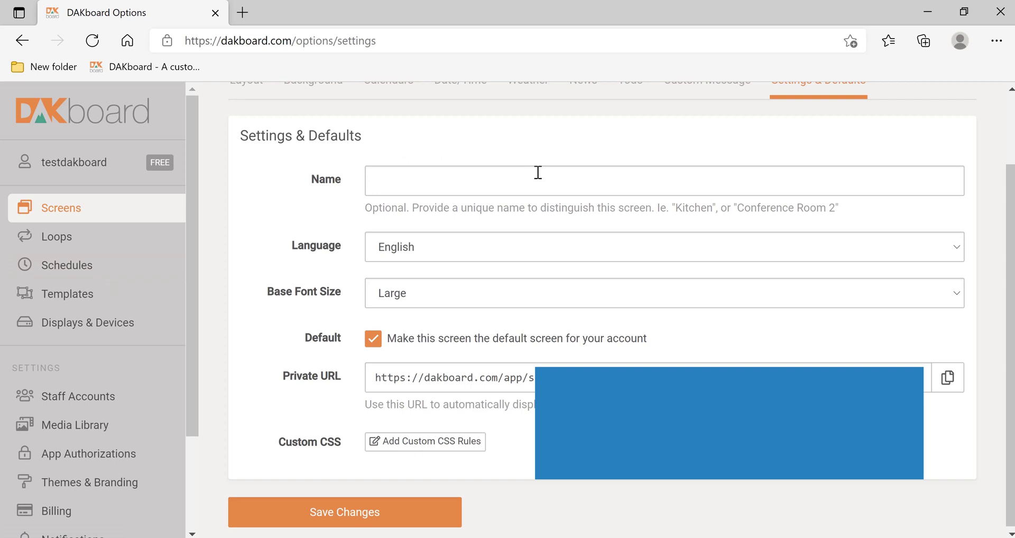
{"action": "left_click", "coordinate": [435, 297]}
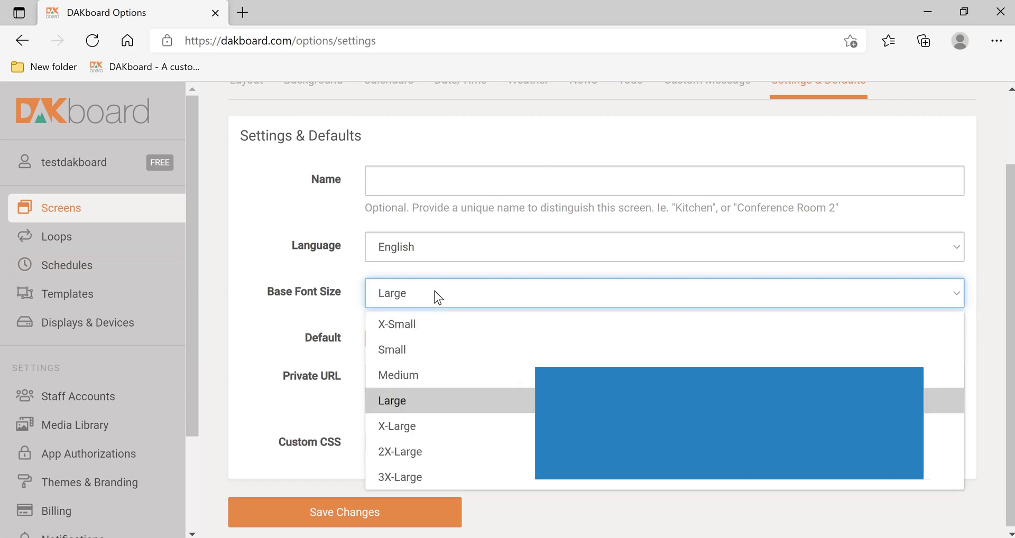
{"action": "left_click", "coordinate": [402, 348]}
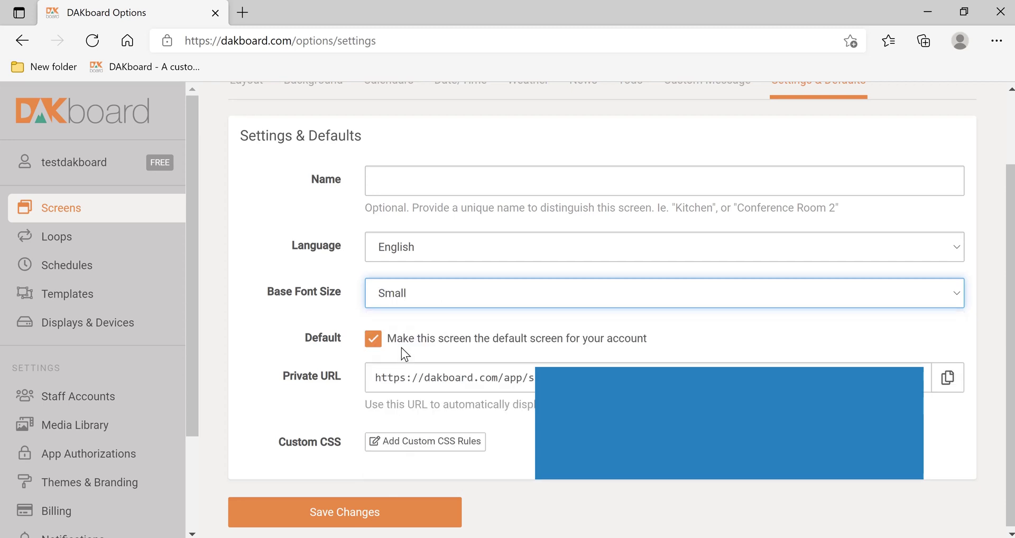
{"action": "left_click", "coordinate": [329, 512]}
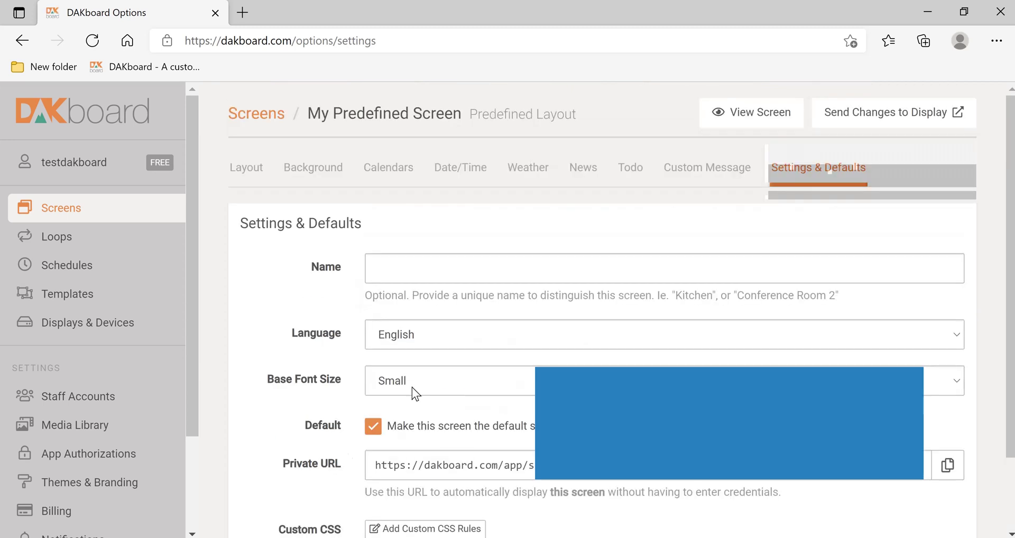
{"action": "left_click", "coordinate": [898, 123]}
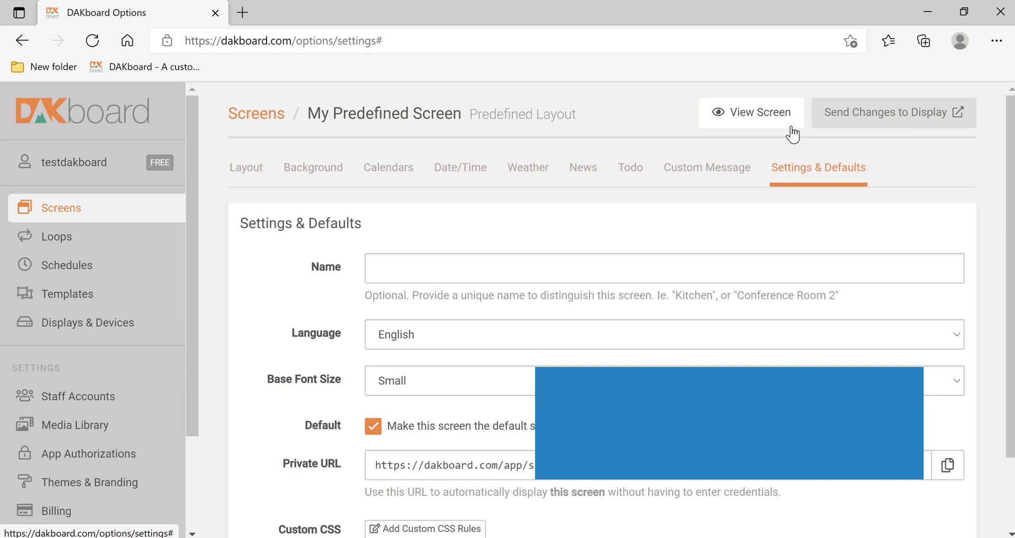
{"action": "left_click", "coordinate": [750, 121]}
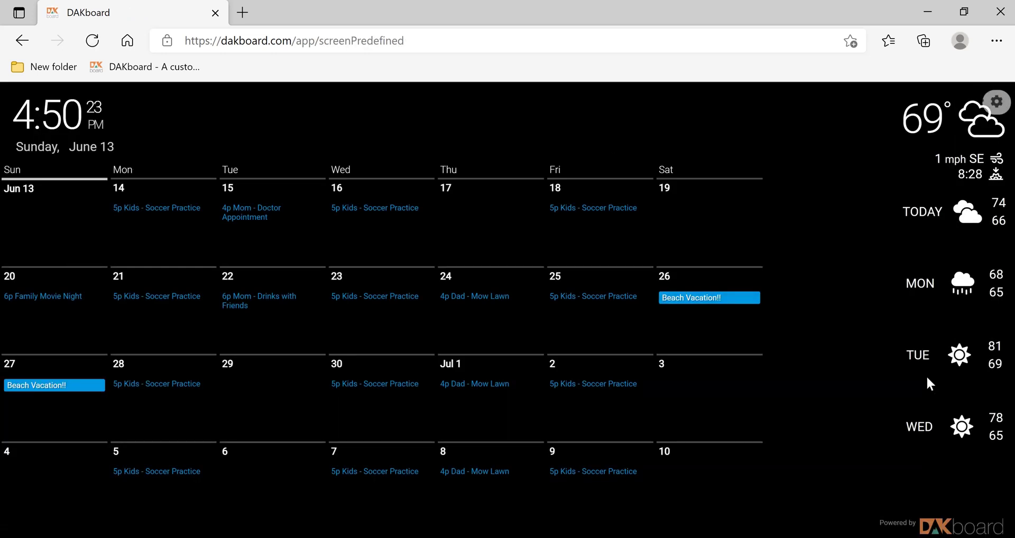
Step: Set My Predefined Screen's base font size to Medium in Settings & Defaults and save
{"action": "left_click", "coordinate": [998, 104]}
{"action": "left_click", "coordinate": [319, 310]}
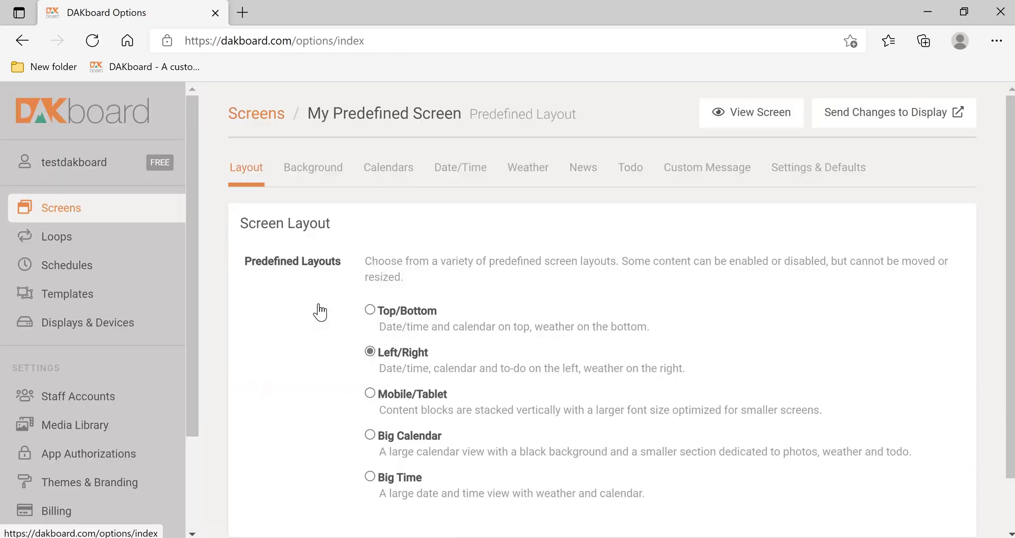
{"action": "left_click", "coordinate": [814, 171]}
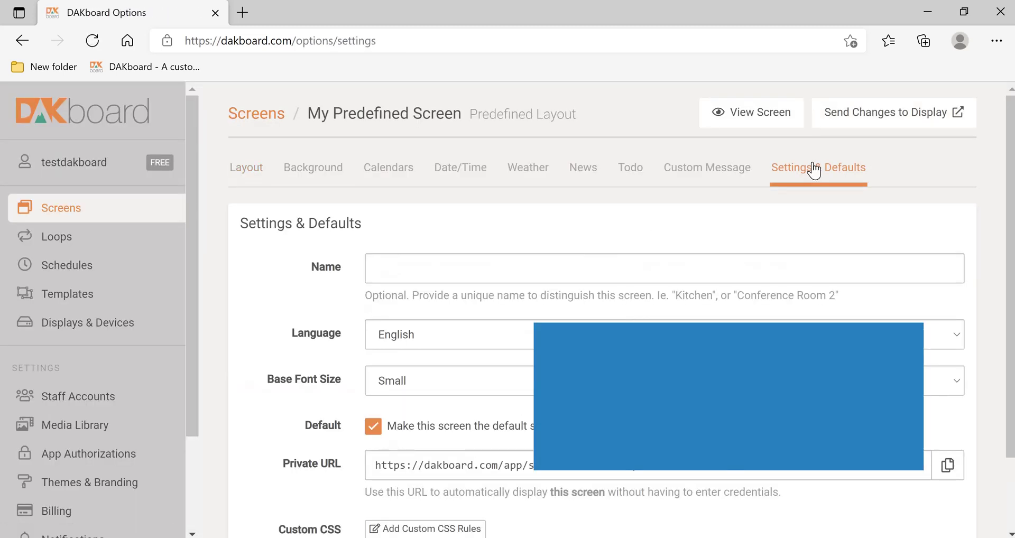
{"action": "left_click", "coordinate": [422, 382]}
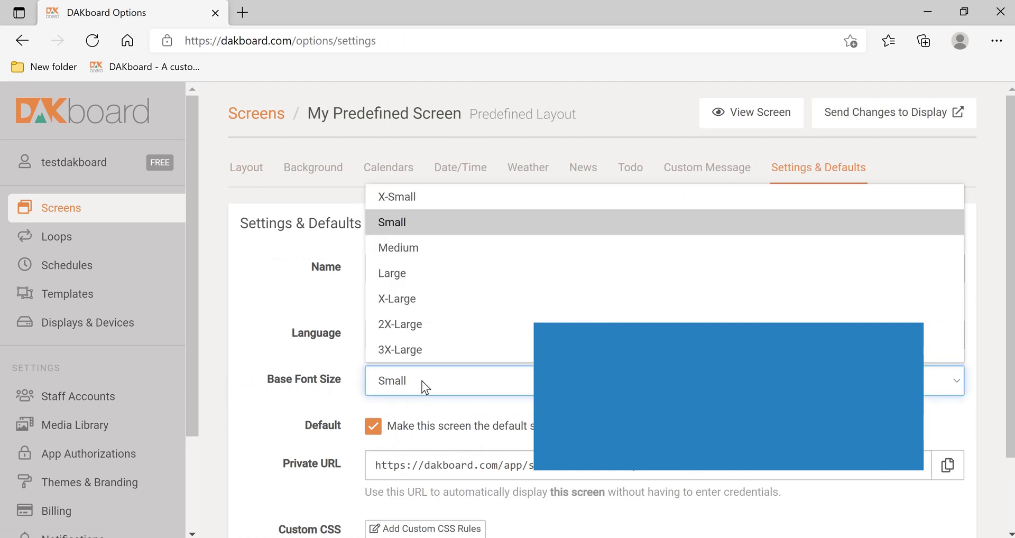
{"action": "left_click", "coordinate": [404, 252]}
{"action": "scroll", "coordinate": [404, 252], "scroll_direction": "down", "scroll_amount": 3}
{"action": "scroll", "coordinate": [324, 422], "scroll_direction": "up", "scroll_amount": 1}
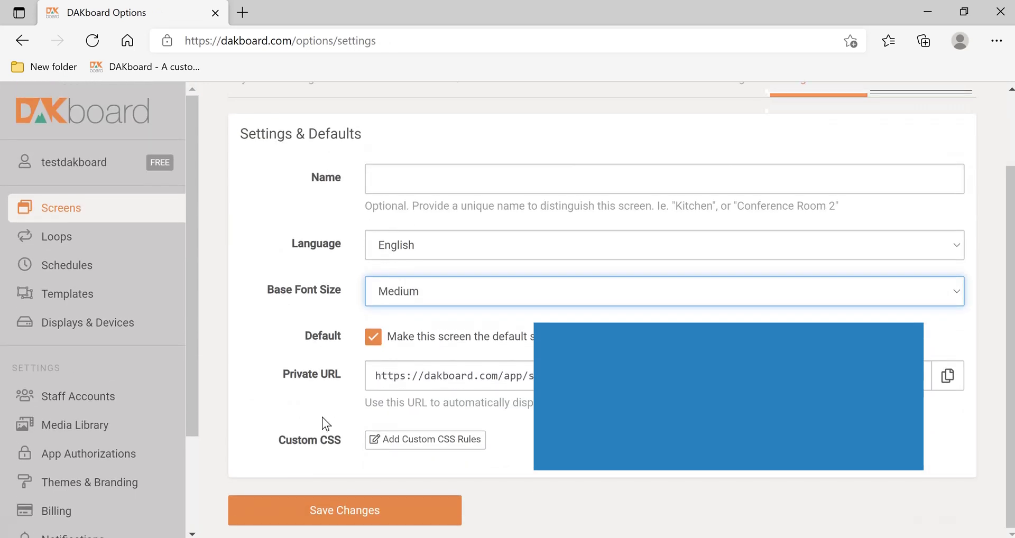
{"action": "left_click", "coordinate": [319, 516]}
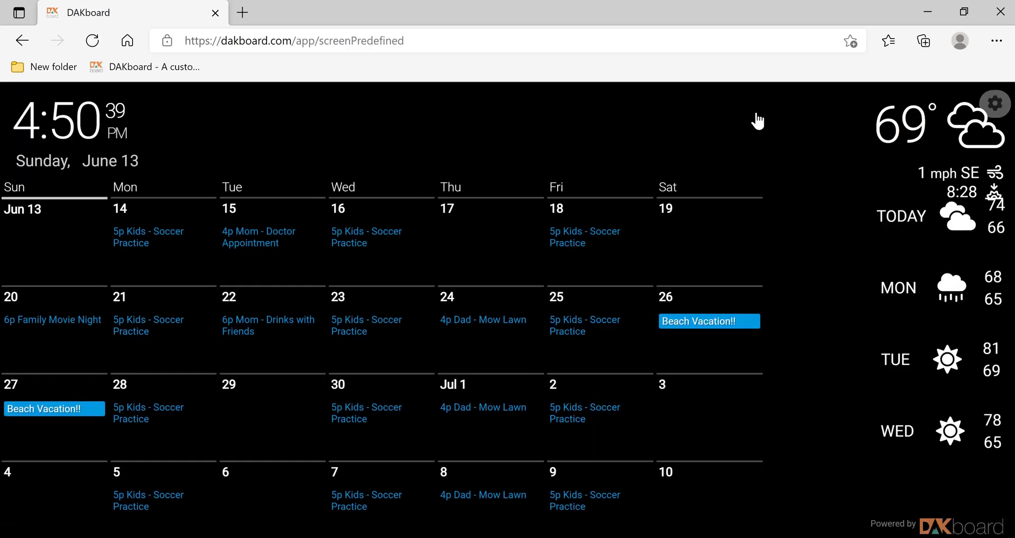
Step: Reopen Settings & Defaults, save the screen settings again and send the changes to the display
{"action": "left_click", "coordinate": [996, 106]}
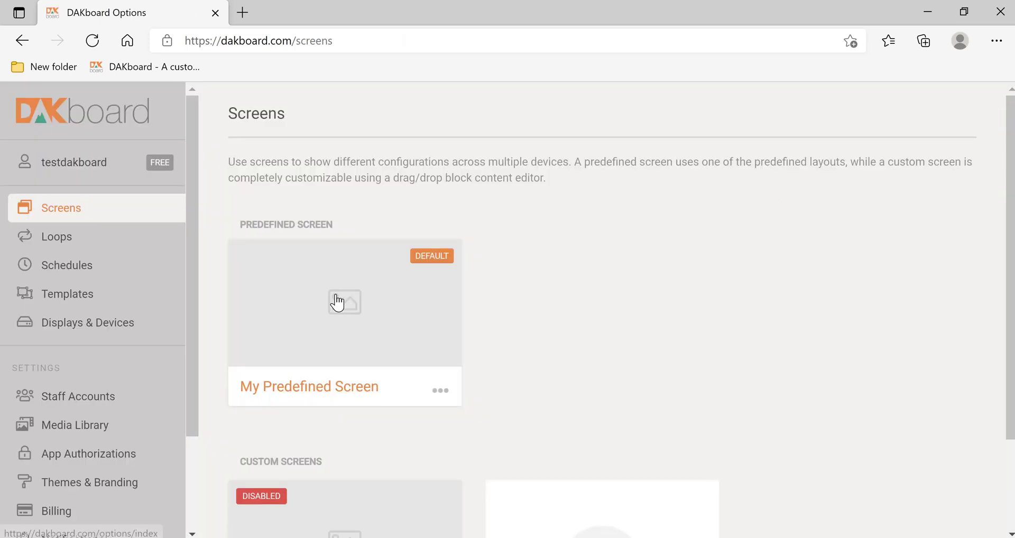
{"action": "left_click", "coordinate": [335, 301]}
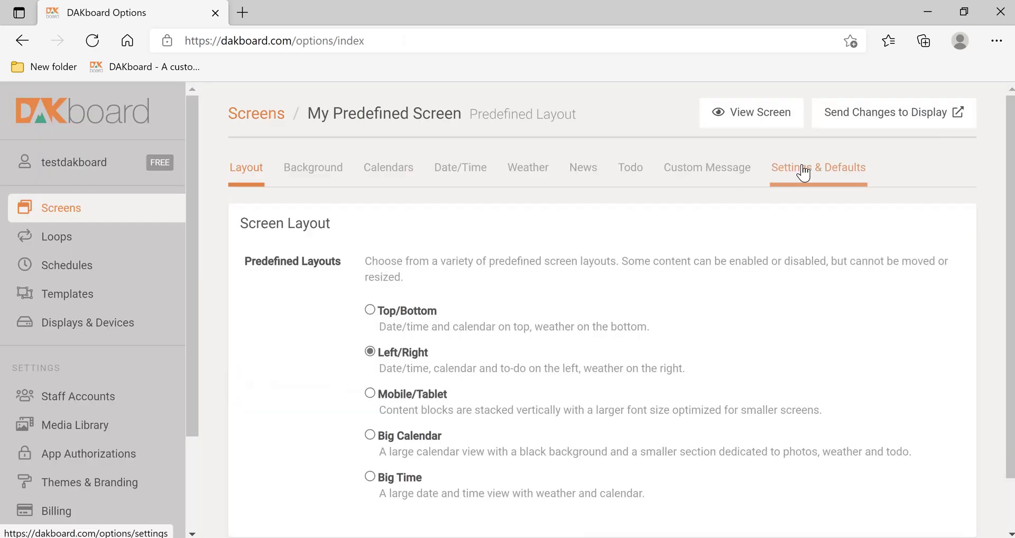
{"action": "left_click", "coordinate": [804, 172]}
{"action": "scroll", "coordinate": [495, 322], "scroll_direction": "down", "scroll_amount": 2}
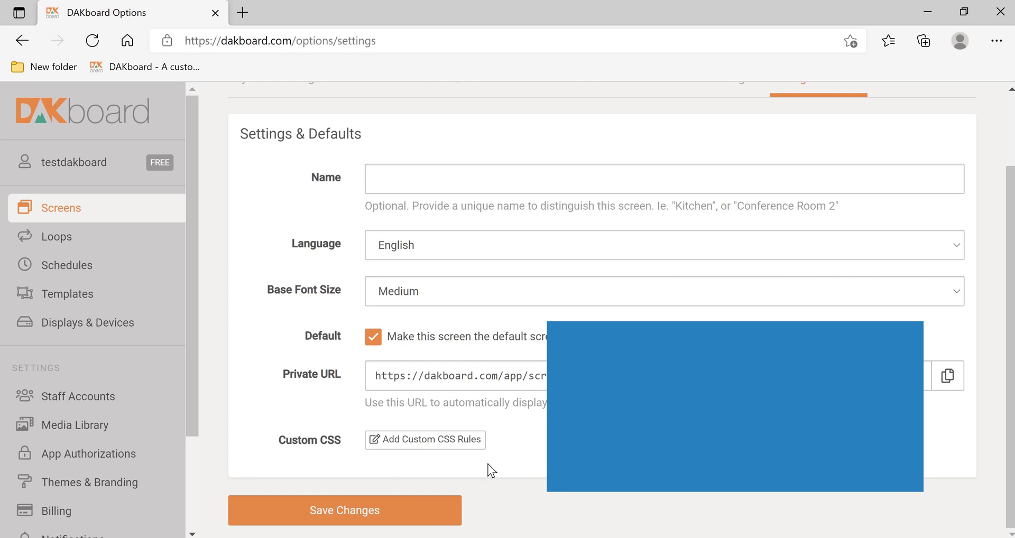
{"action": "left_click", "coordinate": [375, 509]}
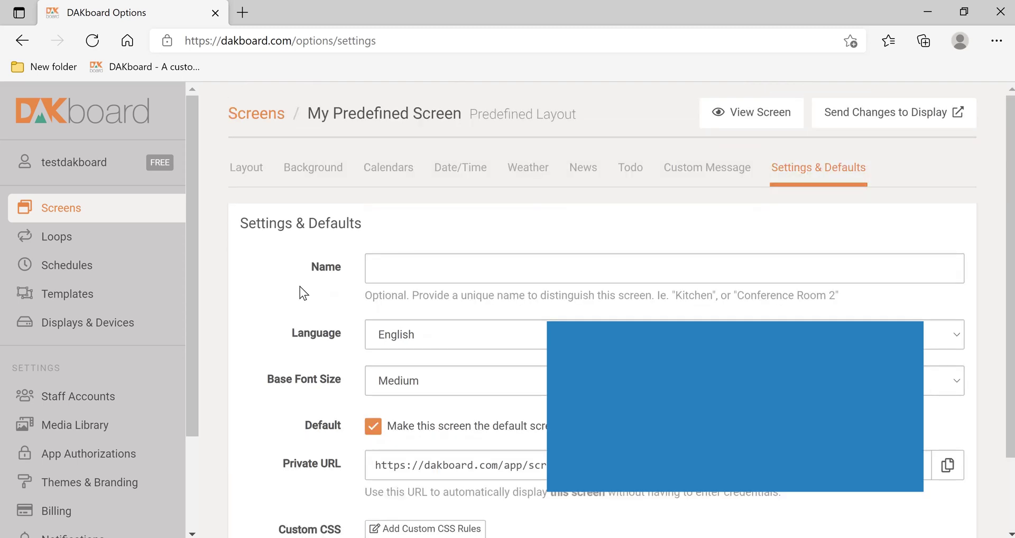
{"action": "left_click", "coordinate": [847, 114]}
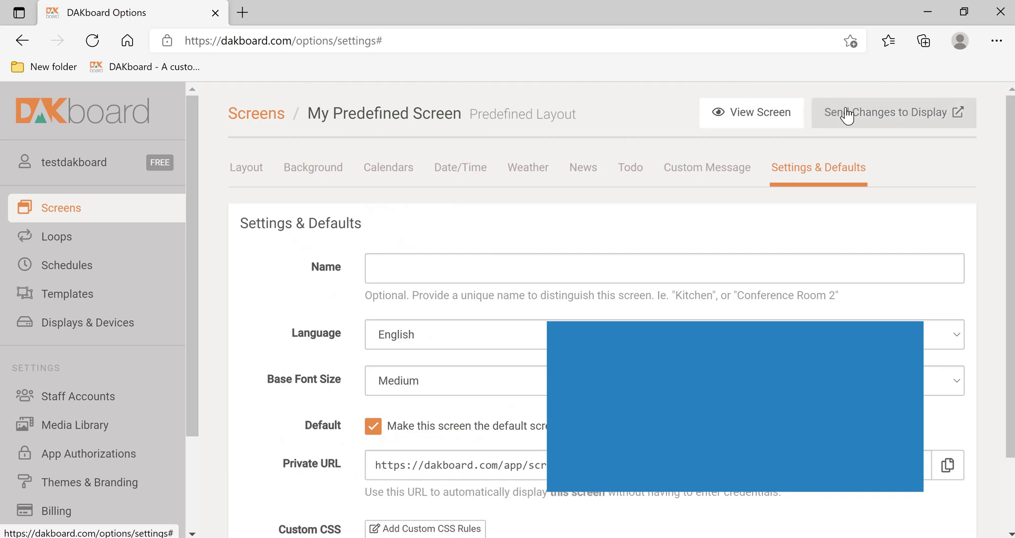
Step: View the updated Medium-font screen, then go back to the Screens list's screen cards
{"action": "left_click", "coordinate": [746, 114]}
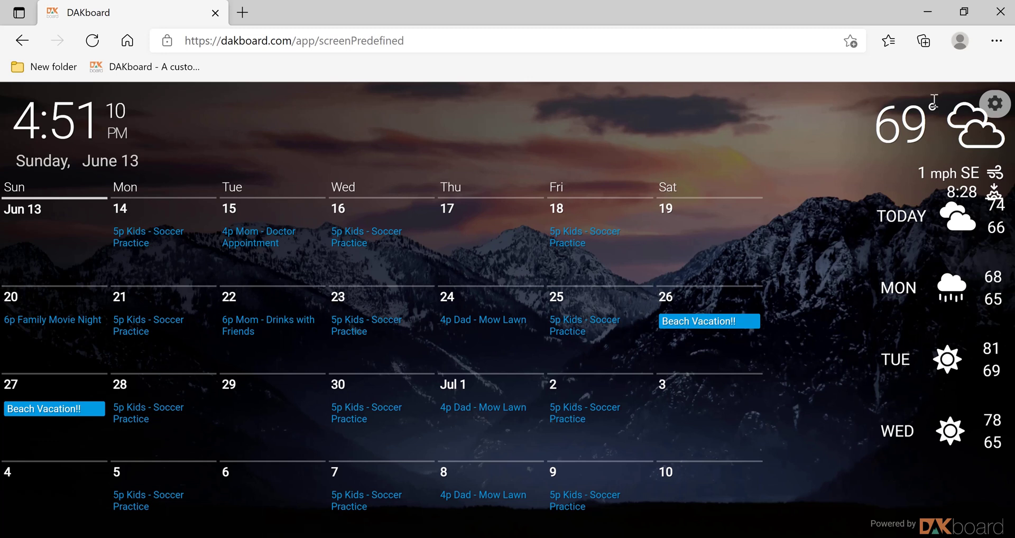
{"action": "left_click", "coordinate": [990, 105]}
{"action": "scroll", "coordinate": [442, 288], "scroll_direction": "down", "scroll_amount": 2}
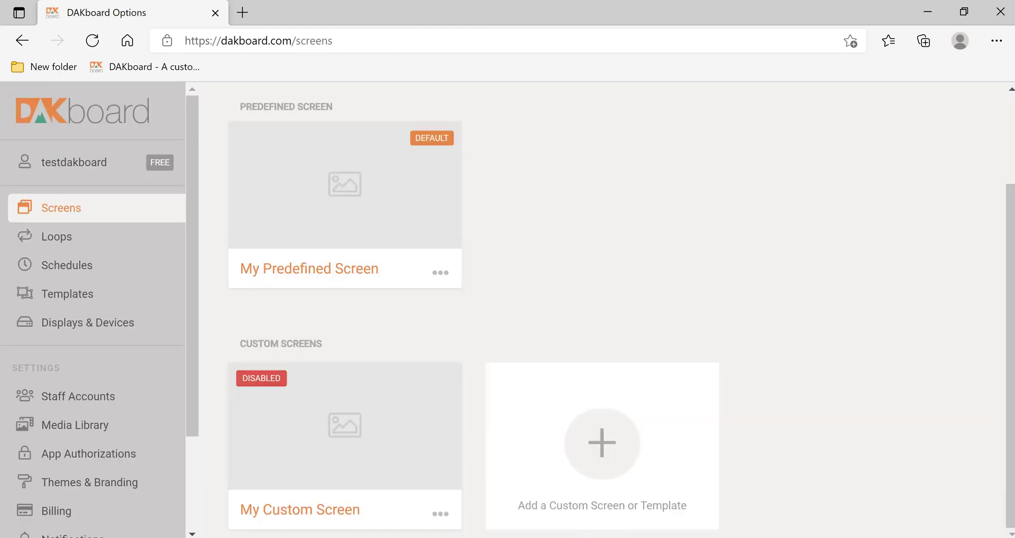